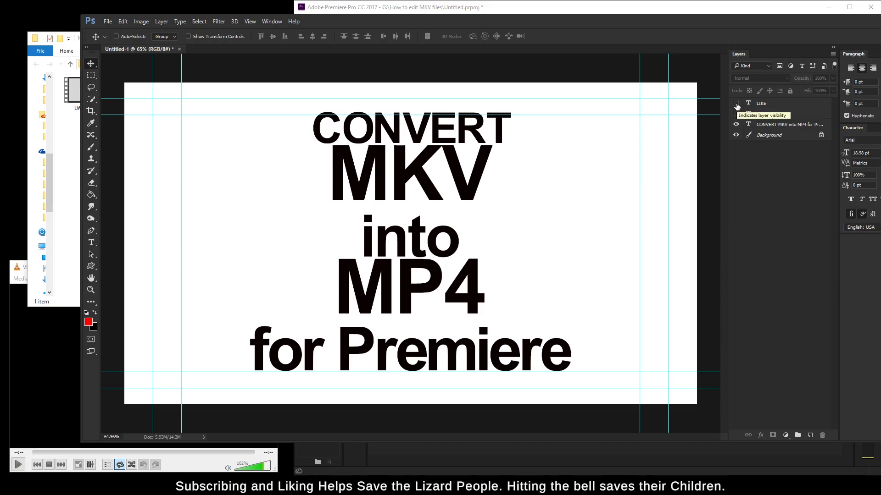
- Make the LIKE and SUB text layers visible in the Photoshop document
left_click(735, 103)
left_click(735, 114)
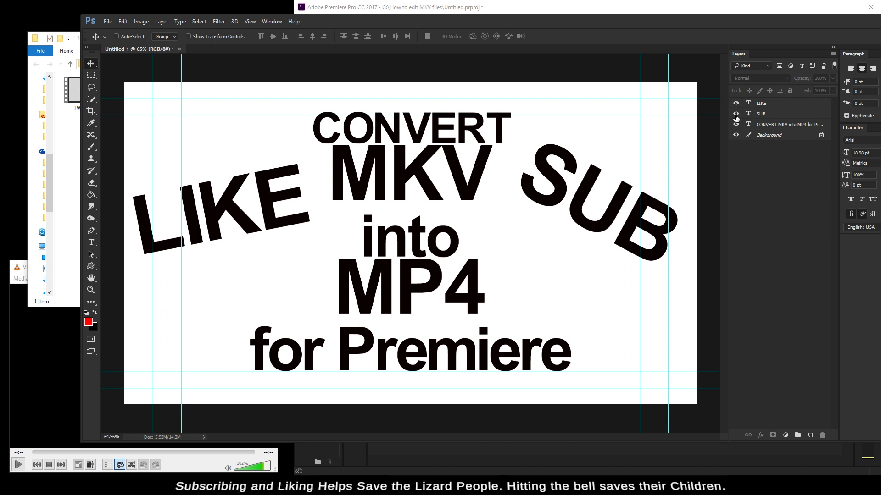
- Switch to File Explorer and examine the setting for hiding extensions of known file types in Folder Options
left_click(76, 103)
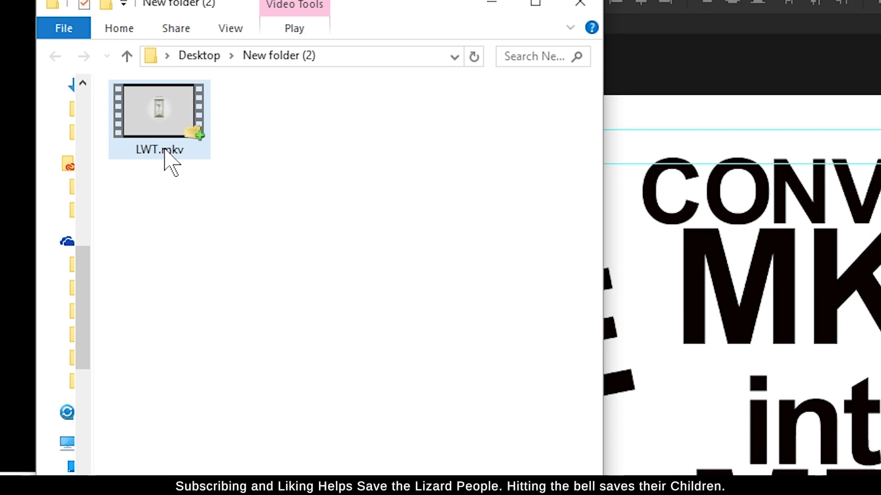
left_click(231, 28)
left_click(487, 75)
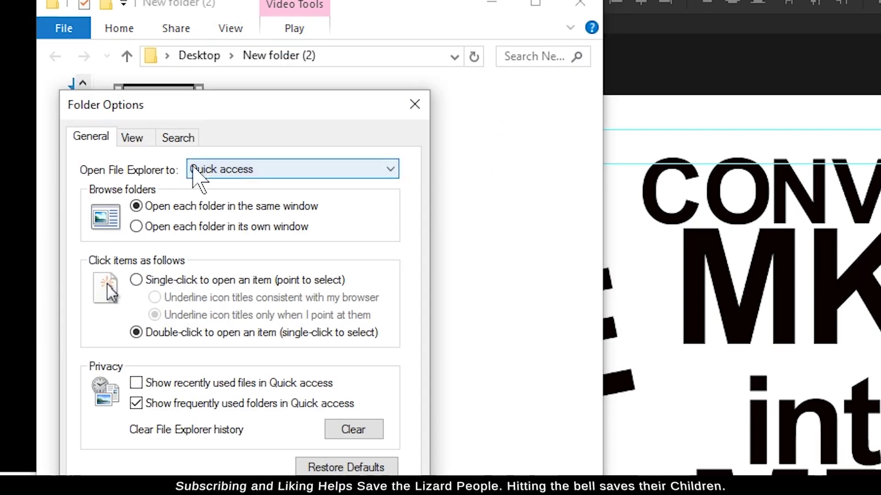
left_click(133, 138)
scroll(398, 314, "down", 3)
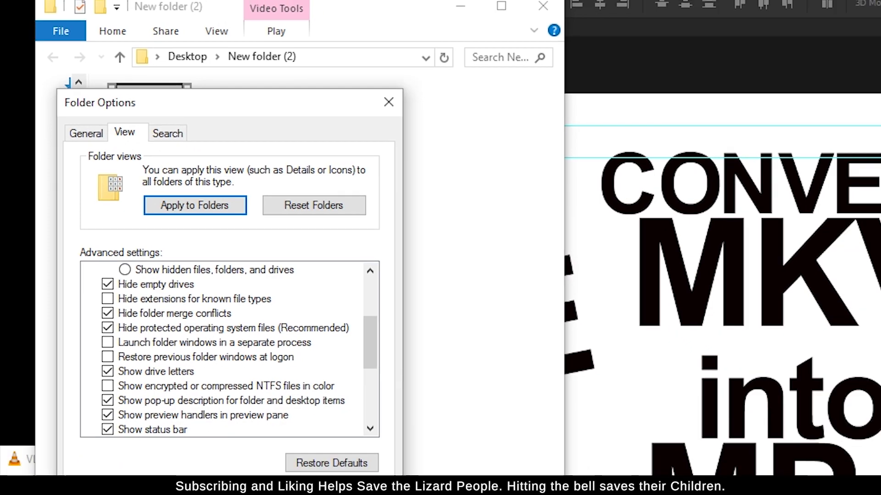
- Switch to VLC, start Convert / Save, and replace the listed source with LWT.mkv from New folder (2)
left_click(152, 286)
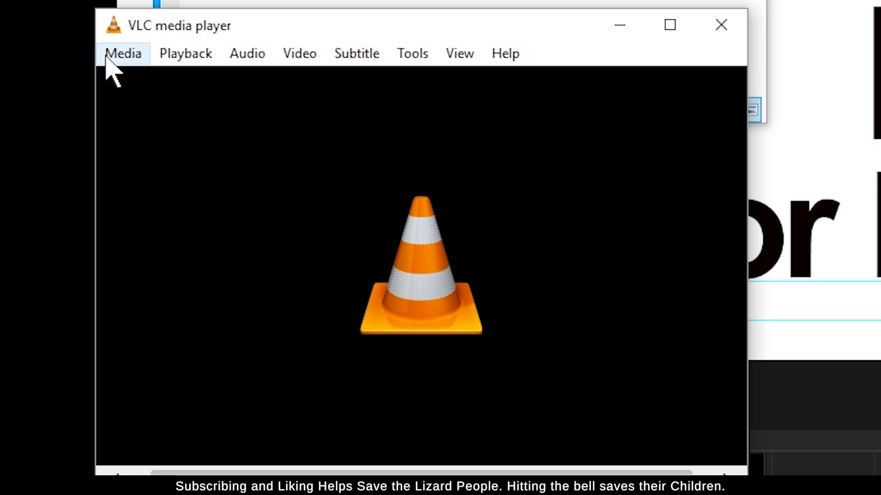
left_click(29, 279)
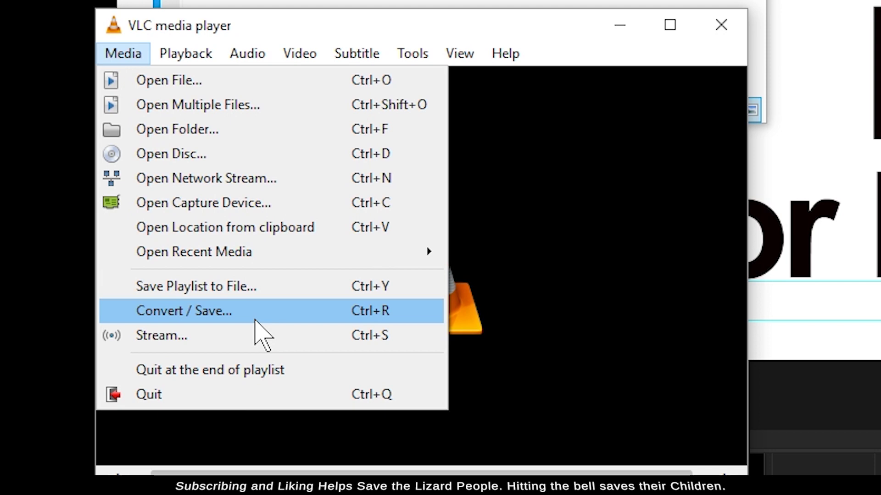
left_click(508, 257)
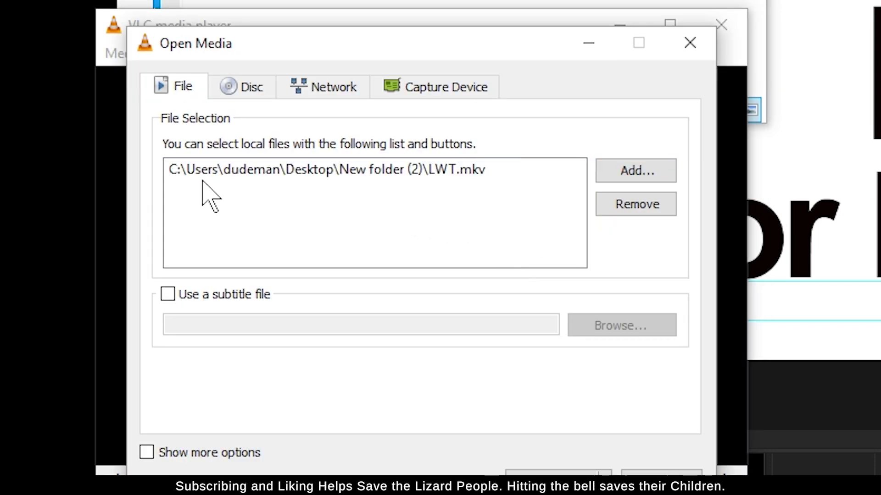
left_click(607, 202)
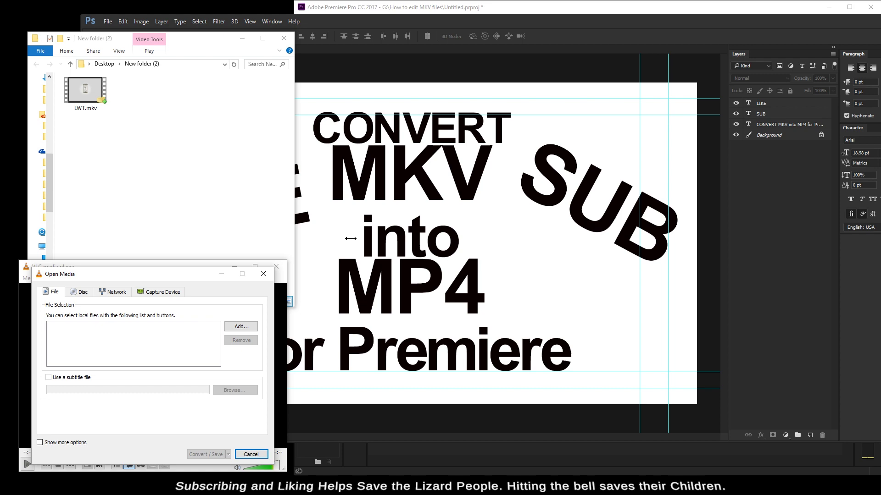
left_click_drag(85, 92, 153, 330)
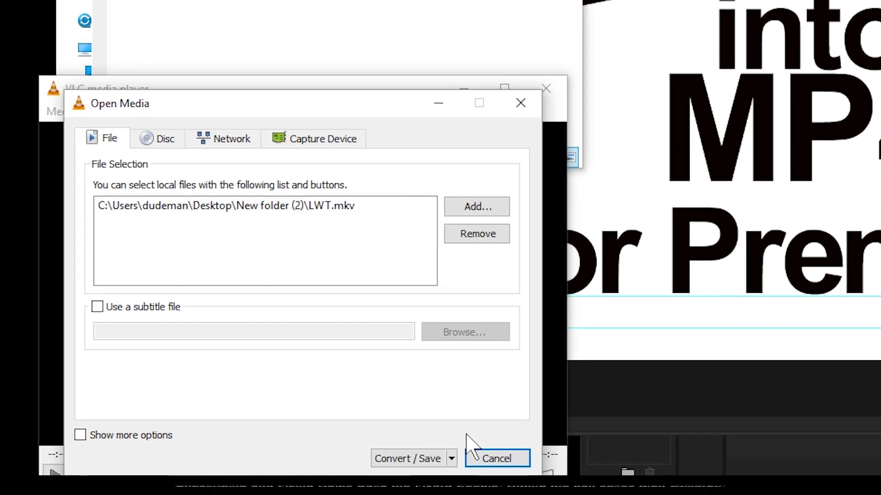
- Proceed to the conversion settings and set the destination file to LWT.mp4 in New folder (2)
left_click(450, 459)
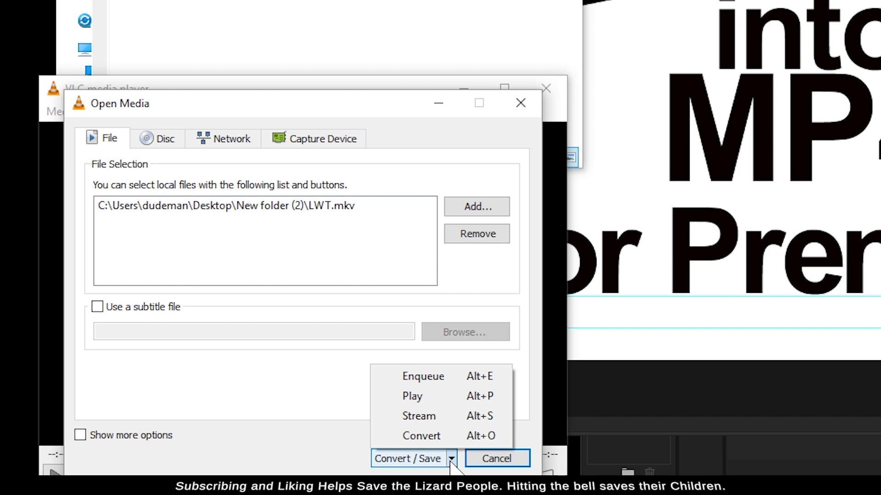
left_click(450, 458)
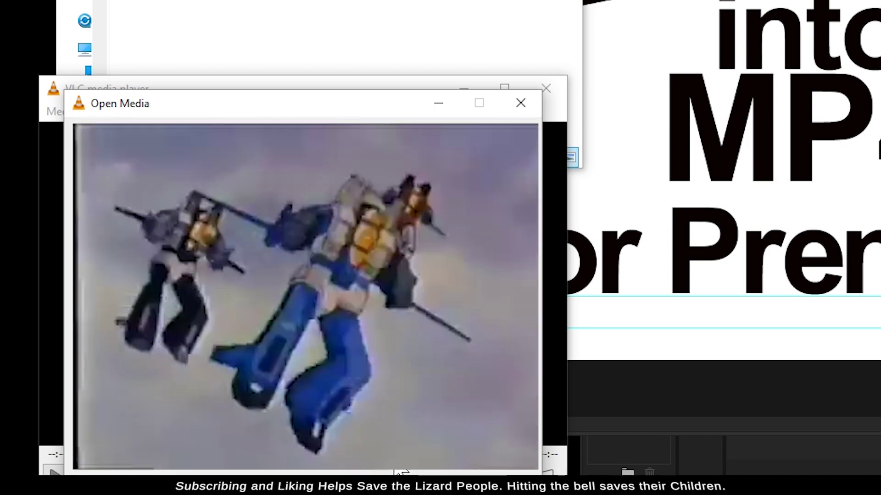
left_click(447, 461)
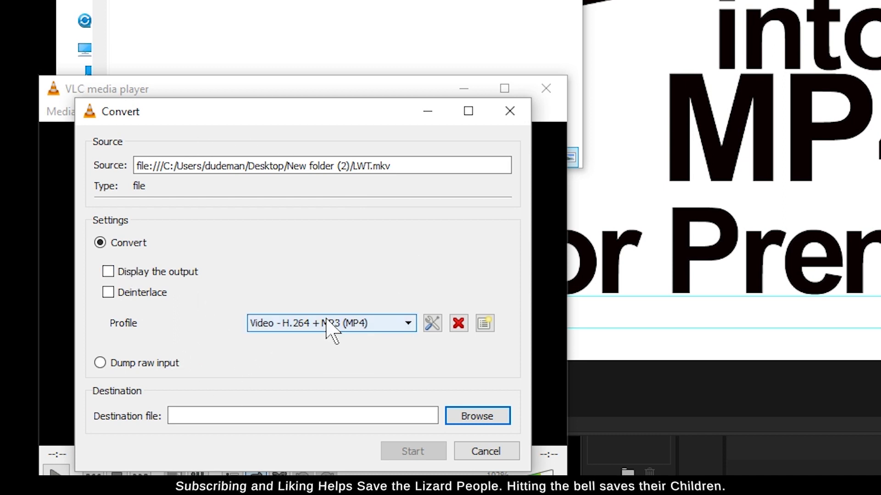
left_click(485, 418)
type("LWT")
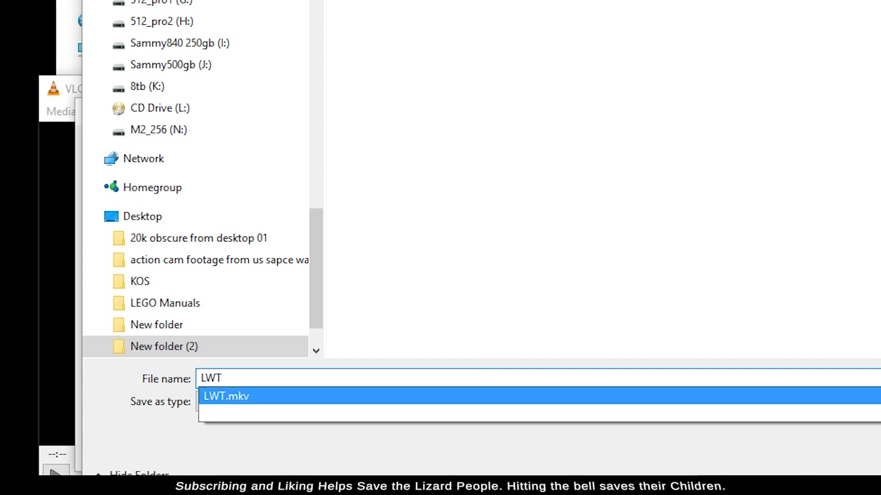
key("Return")
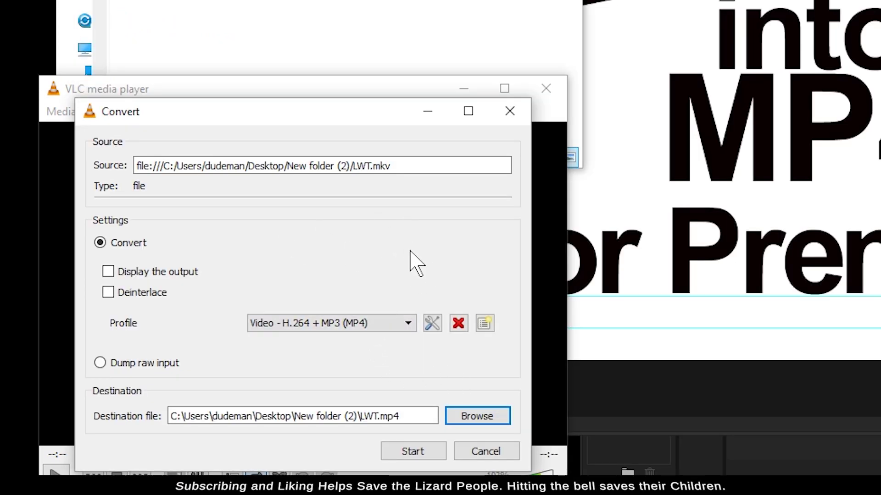
- Choose the Video - H.264 + MP3 (MP4) profile and review its encapsulation, video codec and audio codec settings
left_click(411, 324)
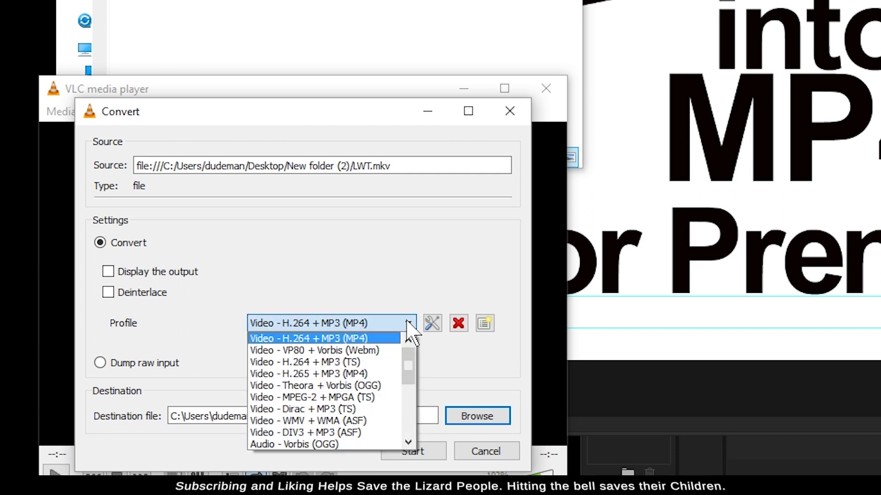
left_click_drag(411, 345, 414, 365)
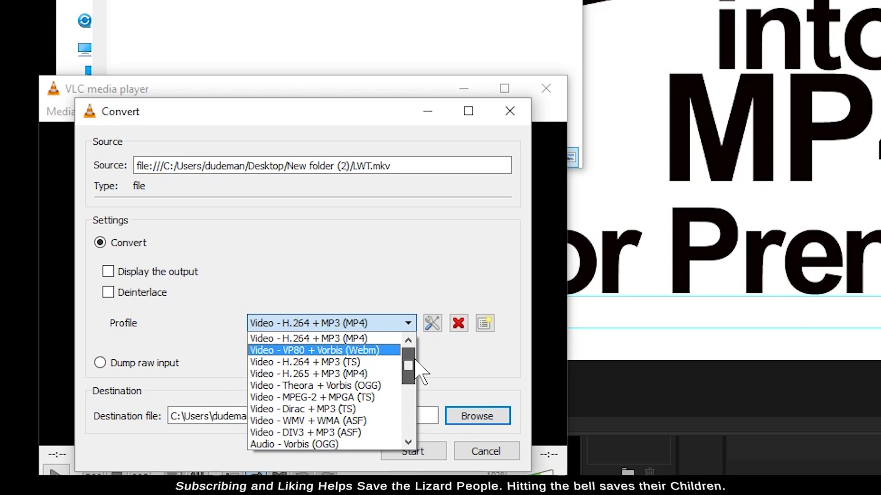
left_click(323, 339)
left_click(426, 326)
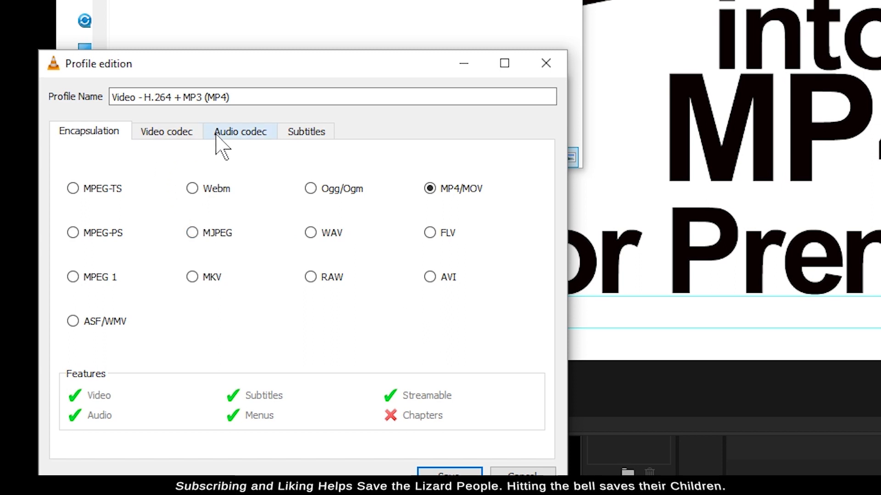
left_click(173, 133)
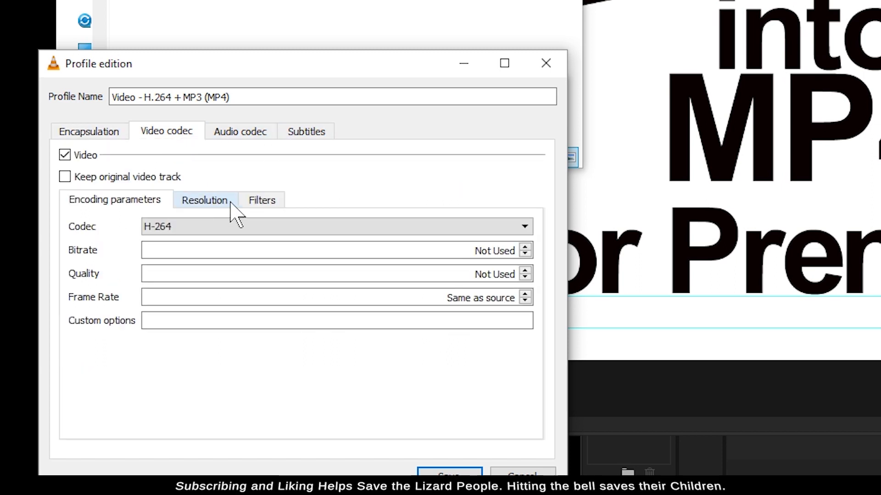
left_click(240, 133)
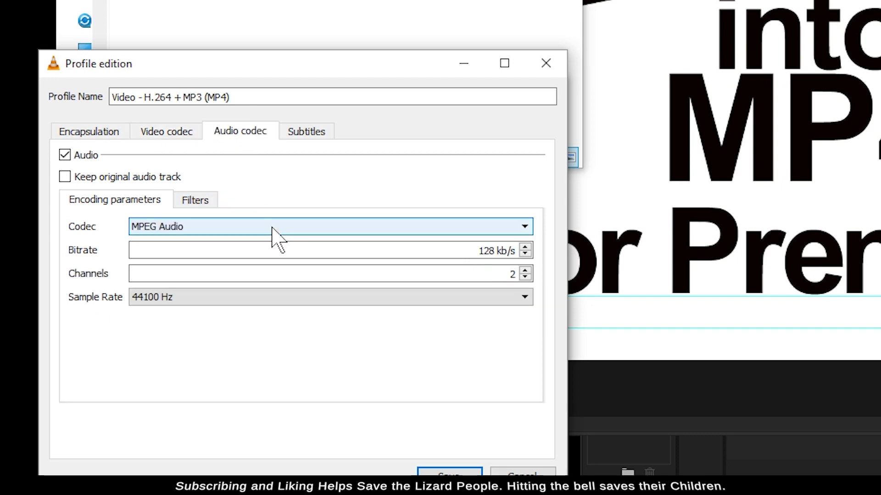
left_click(522, 473)
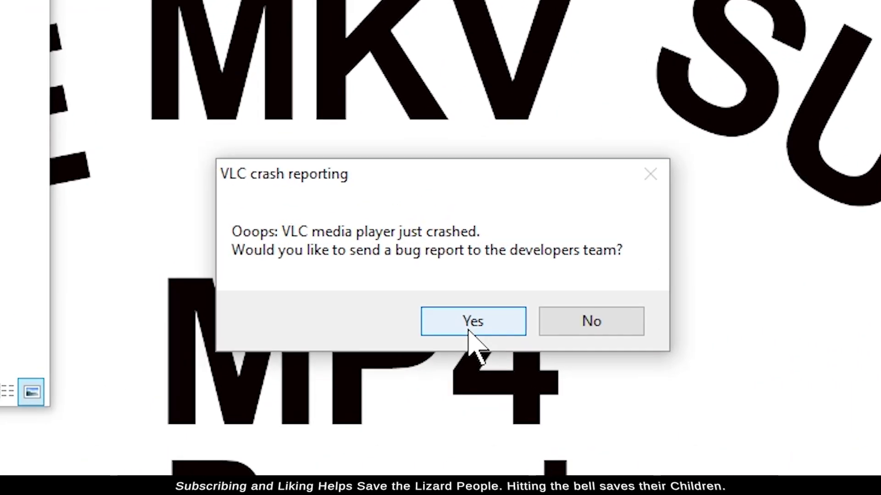
- Send the crash report, relaunch VLC and add LWT.mkv as the source for Convert / Save
left_click(452, 276)
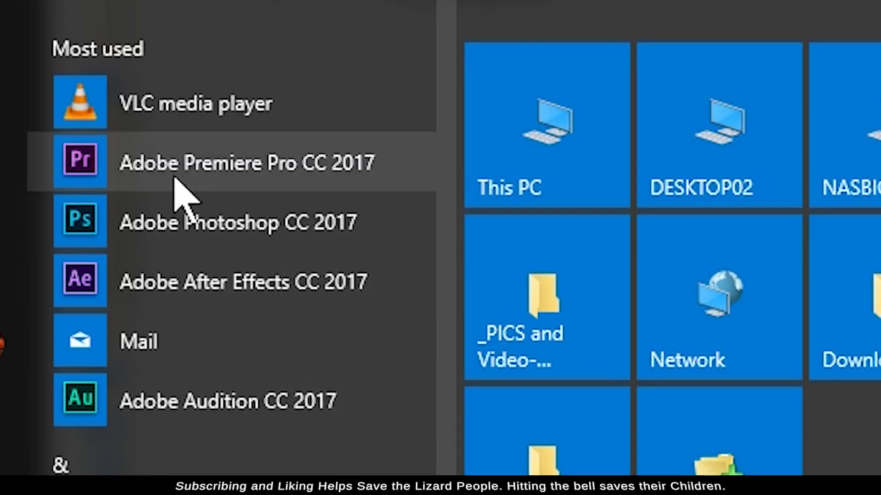
left_click(175, 173)
key("ctrl+r")
left_click_drag(106, 111, 466, 266)
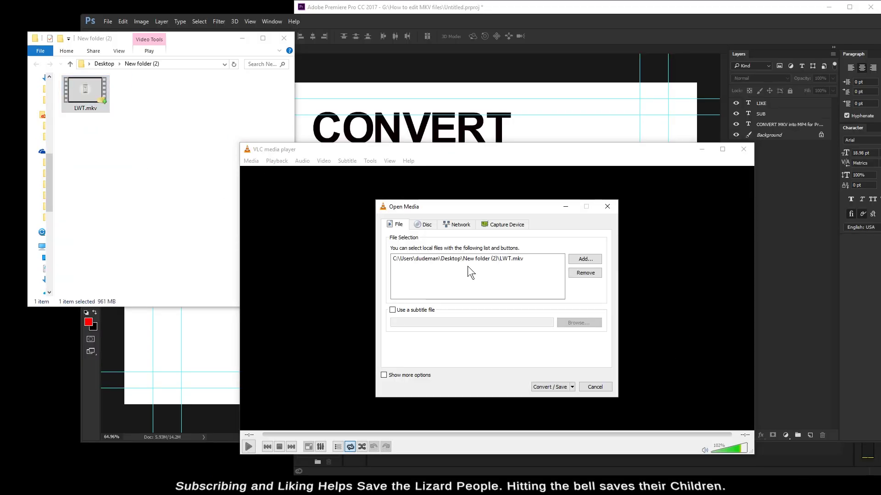
- Convert LWT.mkv with the Video - H.264 + MP3 (MP4) profile, saving it as asdf.mp4 in New folder (2)
left_click(564, 388)
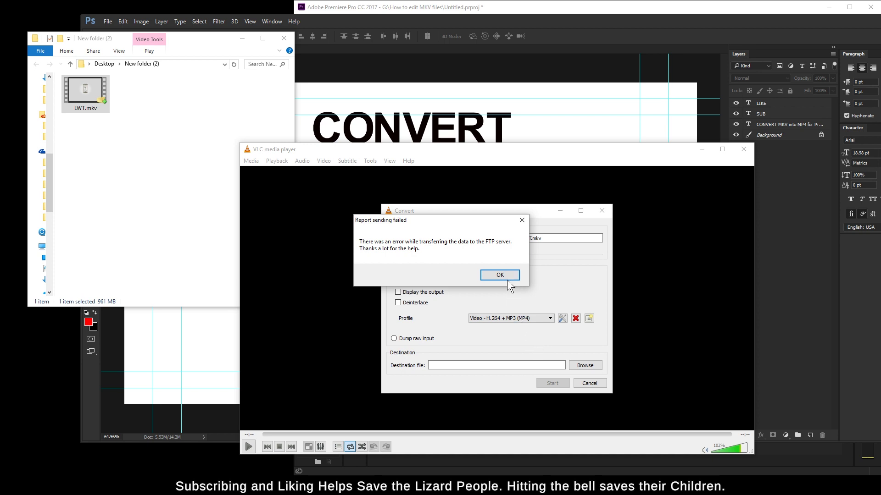
left_click_drag(479, 219, 338, 252)
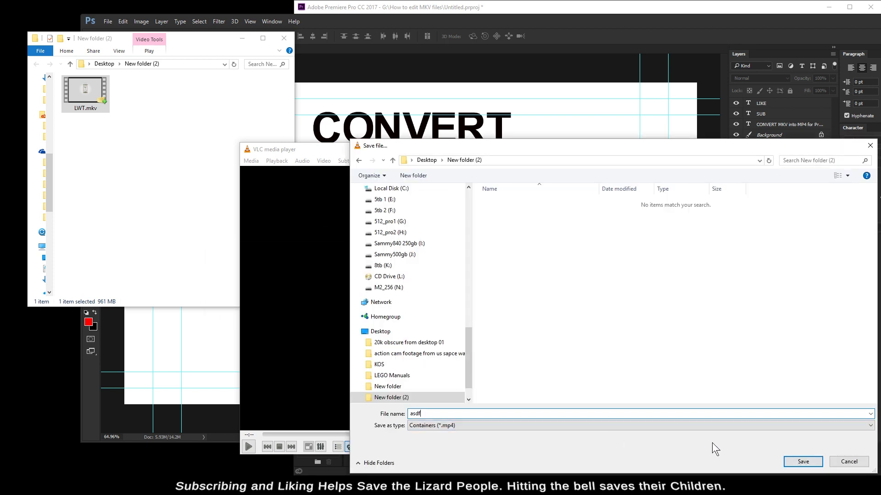
left_click(802, 462)
left_click(542, 385)
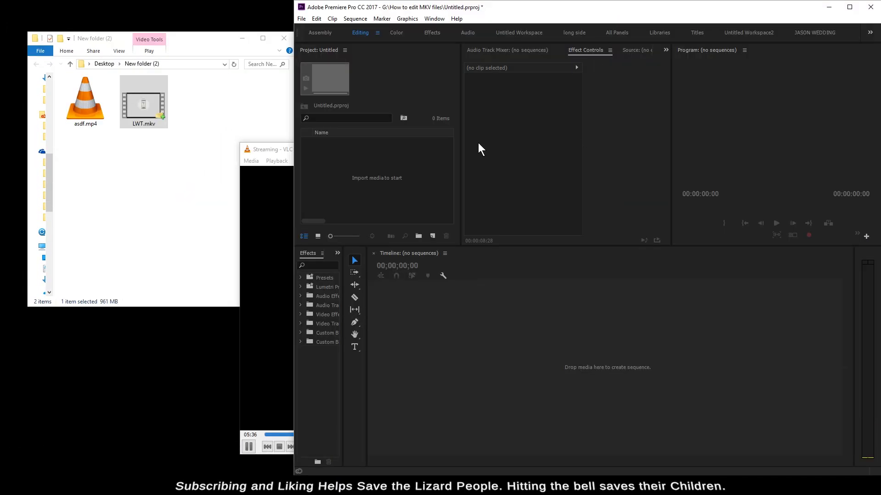
- Try to import LWT.mkv from New folder (2) into the Premiere Pro project
left_click_drag(147, 119, 152, 111)
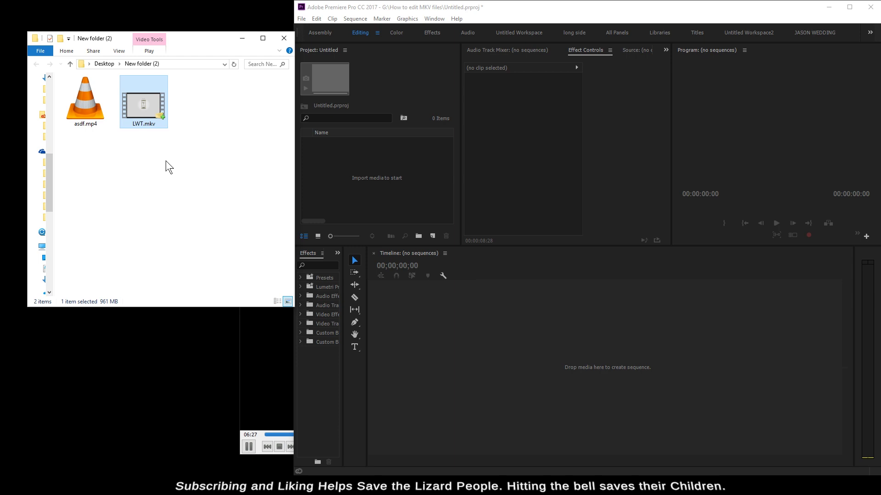
left_click(262, 358)
left_click_drag(378, 154, 175, 158)
left_click_drag(145, 104, 370, 149)
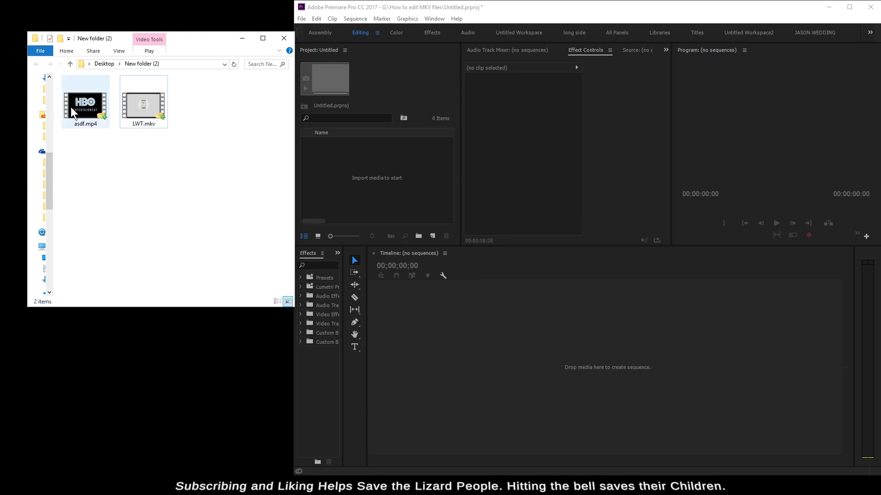
- Import asdf.mp4 into the Premiere Pro project and create a sequence from it in the timeline
left_click_drag(78, 116, 328, 178)
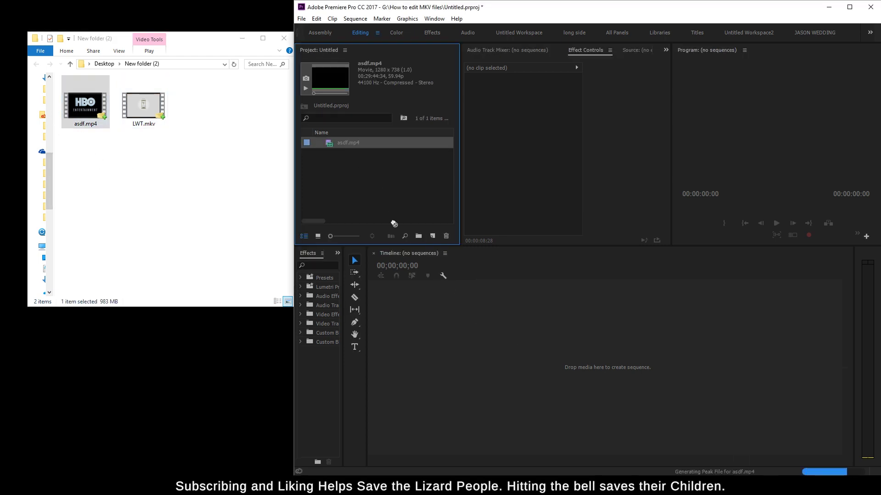
left_click_drag(501, 342, 497, 339)
- Check playback of the asdf sequence at several points, including about 10:57, 7:05 and 5:44
left_click_drag(535, 275, 582, 277)
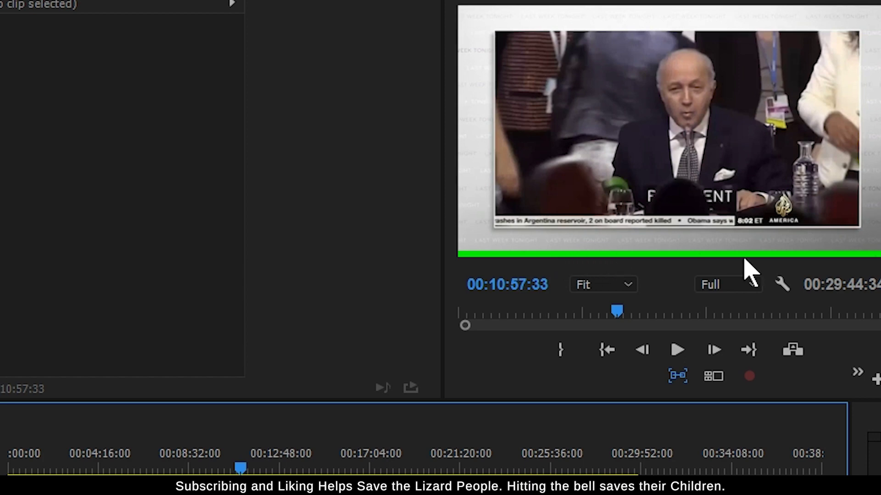
key("space")
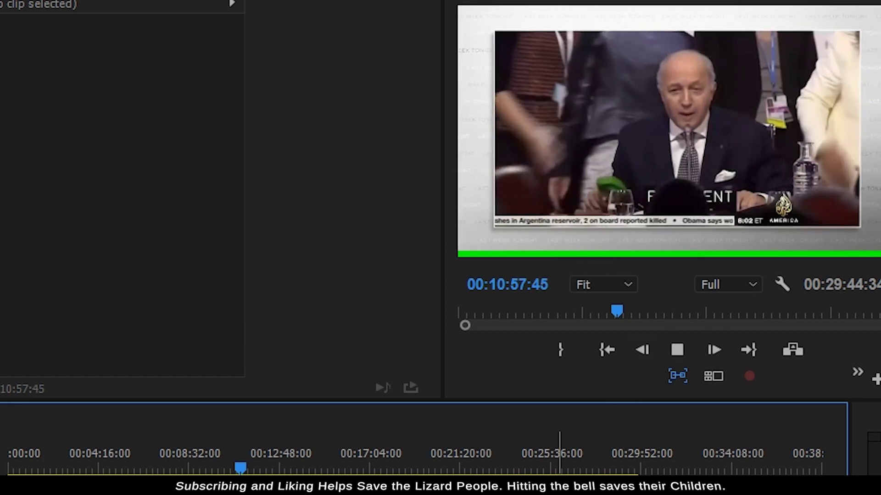
left_click(158, 467)
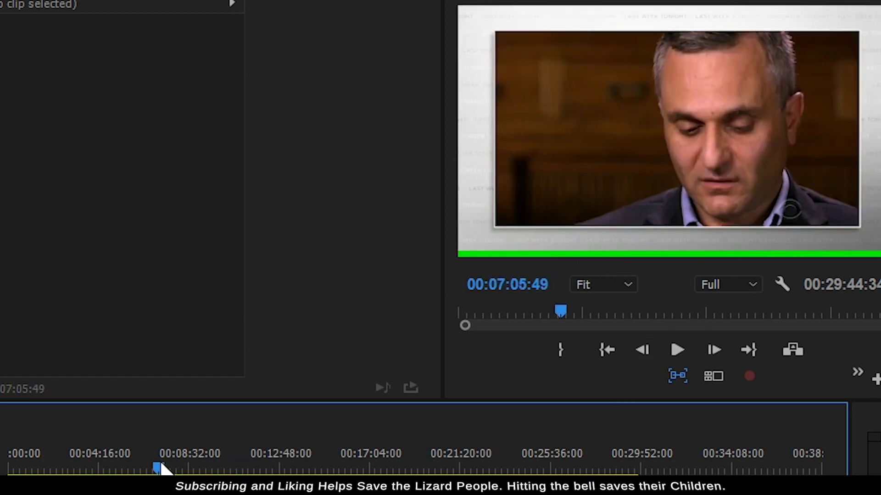
left_click(131, 468)
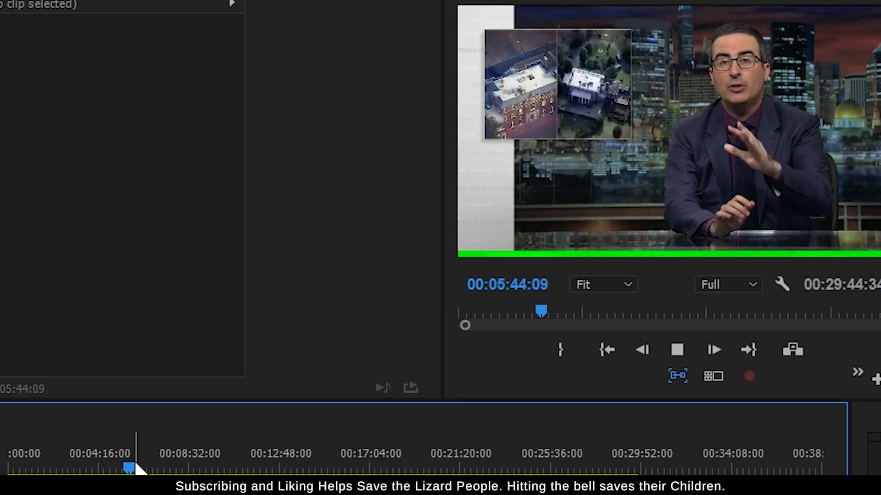
key("space")
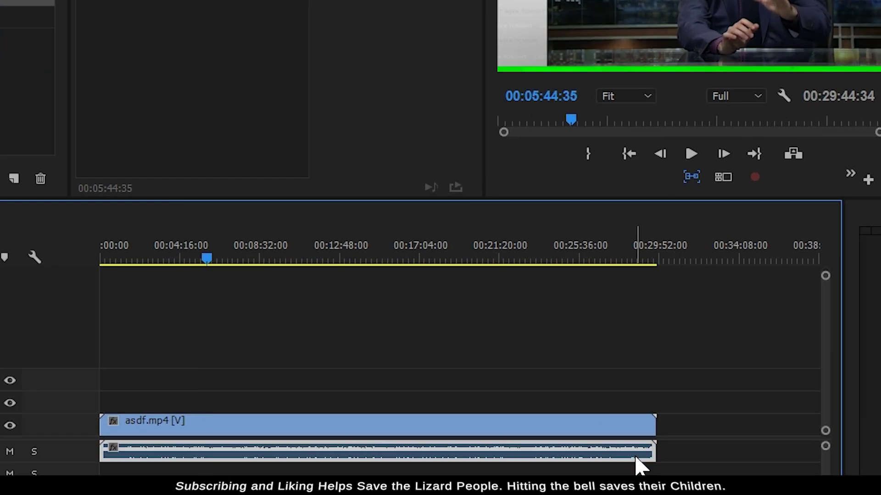
- Delete the asdf.mp4 video and audio clips from the sequence timeline
mouse_move(756, 377)
left_mouse_down()
mouse_move(785, 382)
mouse_move(769, 381)
left_mouse_up()
mouse_move(664, 463)
left_mouse_down()
mouse_move(717, 454)
mouse_move(679, 472)
left_mouse_up()
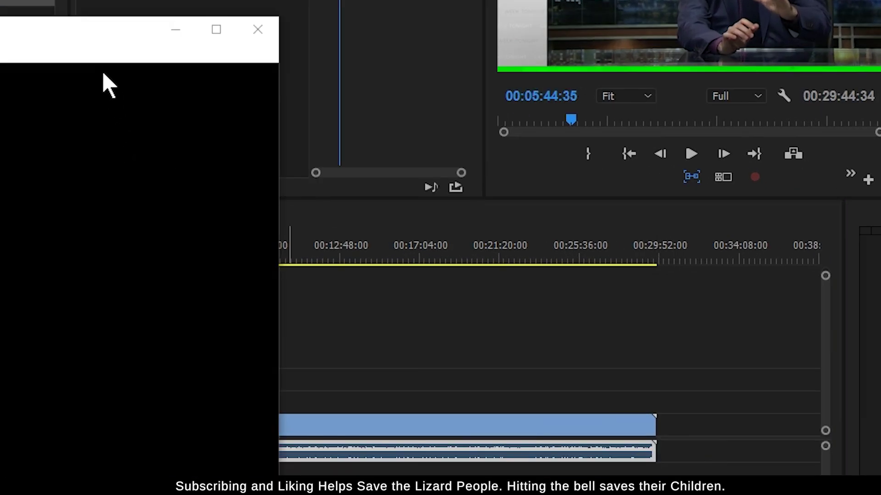
left_click_drag(649, 346, 497, 422)
key("Delete")
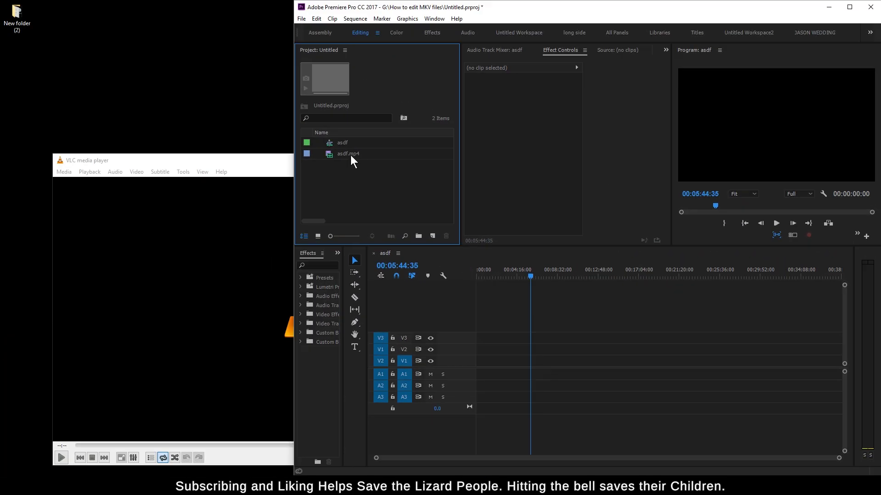
- Delete the asdf.mp4 media item from the project
mouse_move(354, 157)
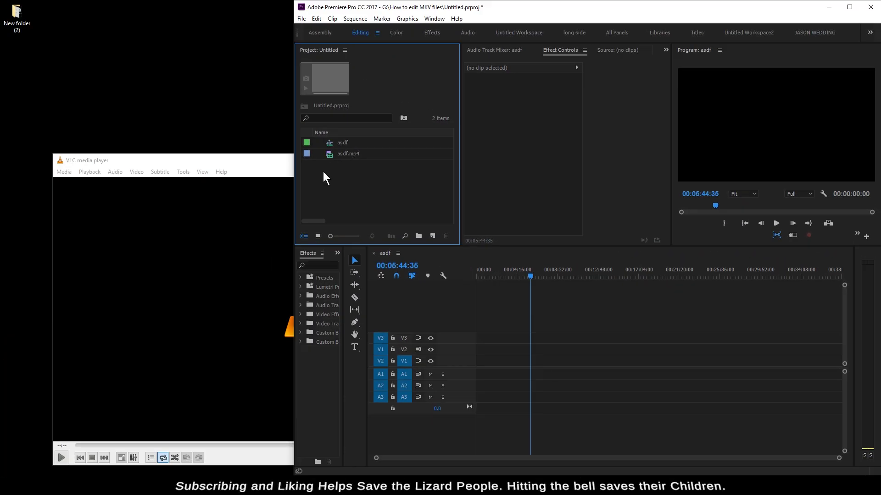
left_click(351, 156)
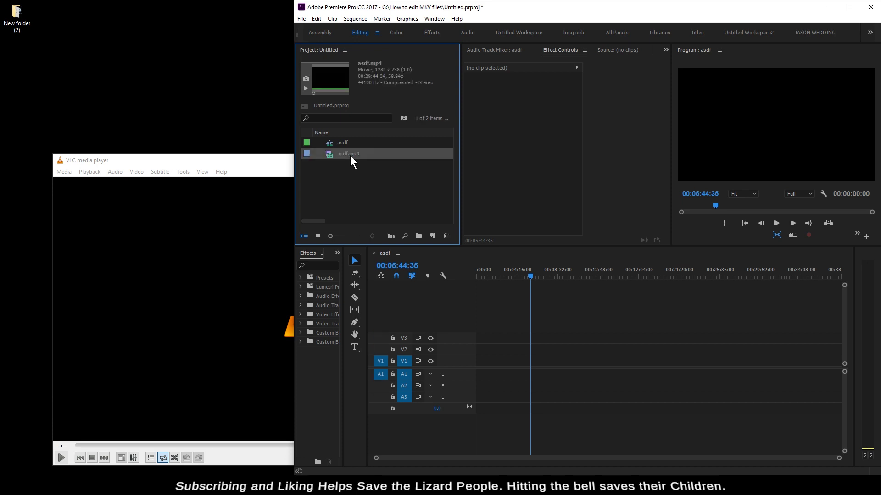
key("Delete")
- Switch to VLC and load LWT.mkv from New folder (2) as the source for a conversion
left_click(244, 158)
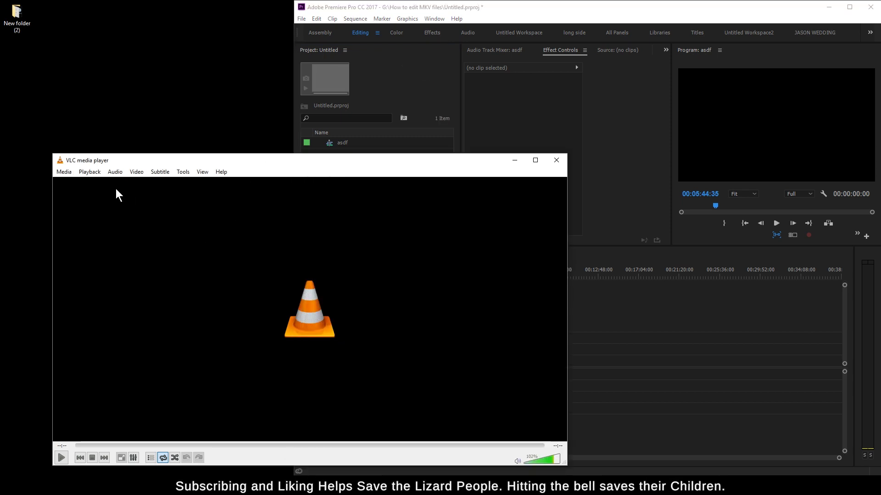
key("ctrl+o")
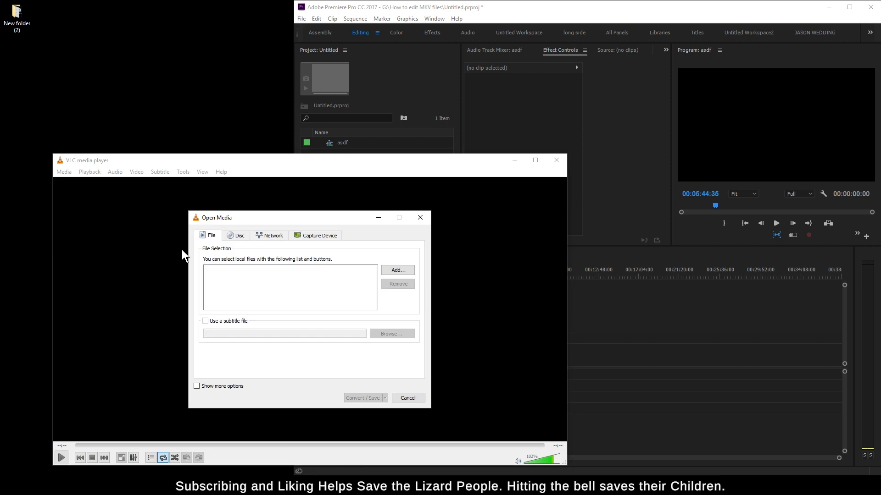
left_click(18, 24)
double_click(18, 24)
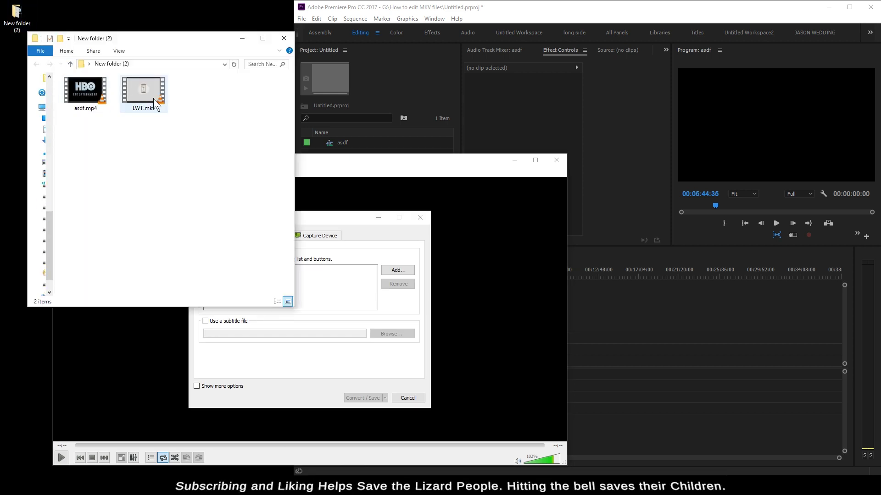
left_click_drag(144, 96, 338, 283)
left_click(357, 220)
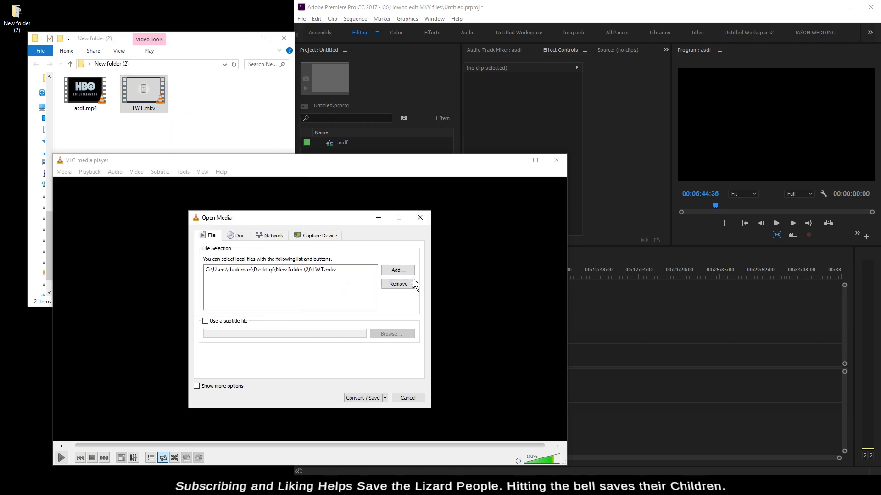
left_click(366, 399)
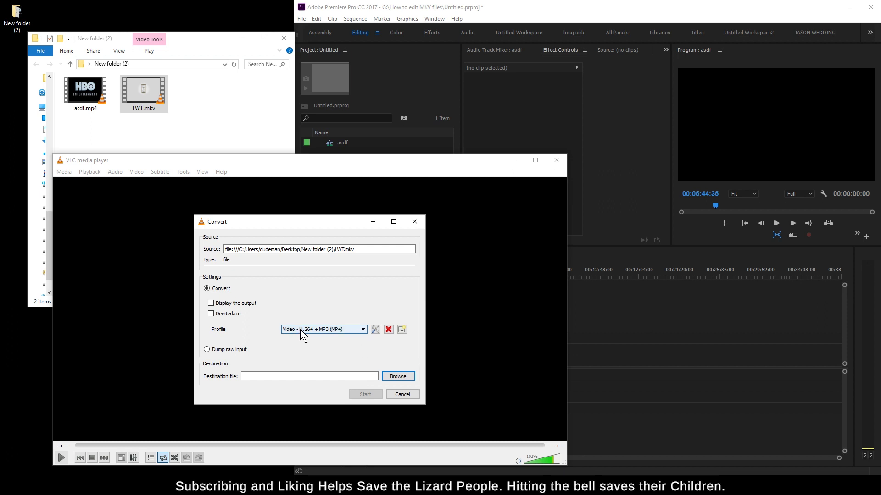
- Convert the source with the Video for Youtube HD profile, saving it as asdf yt.mp4 in New folder (2)
left_click(358, 329)
left_click_drag(360, 345, 362, 385)
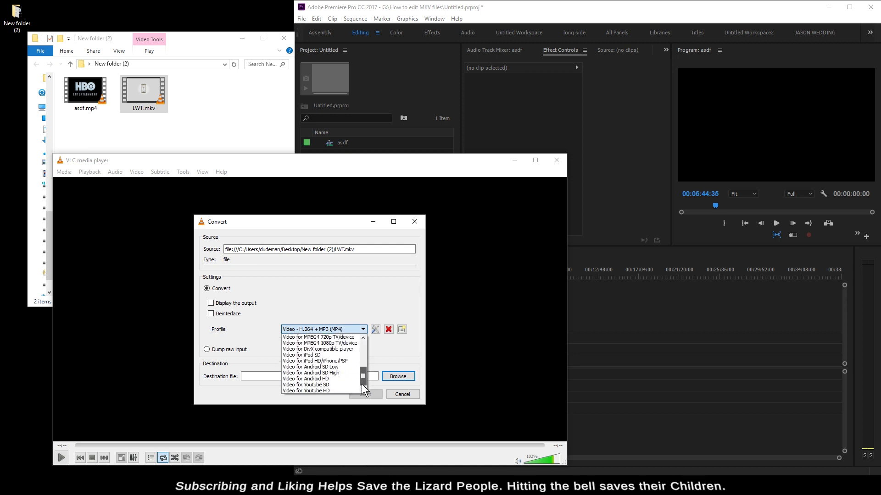
left_click(326, 390)
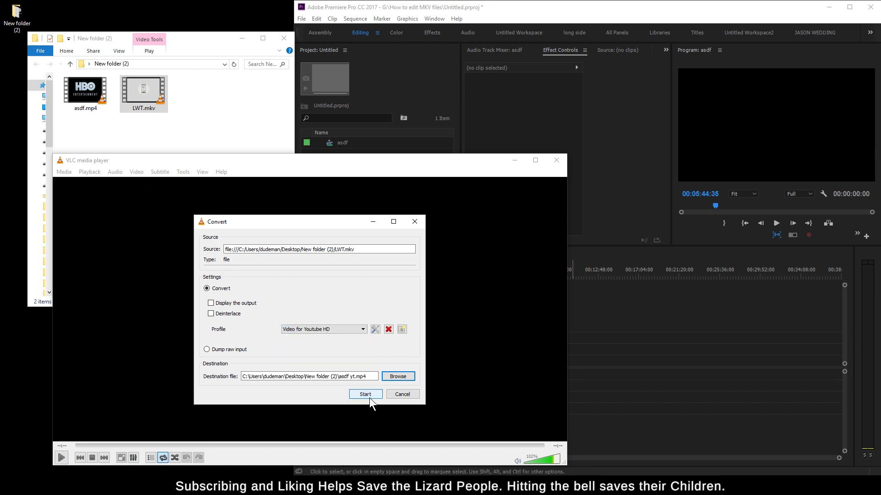
left_click(369, 395)
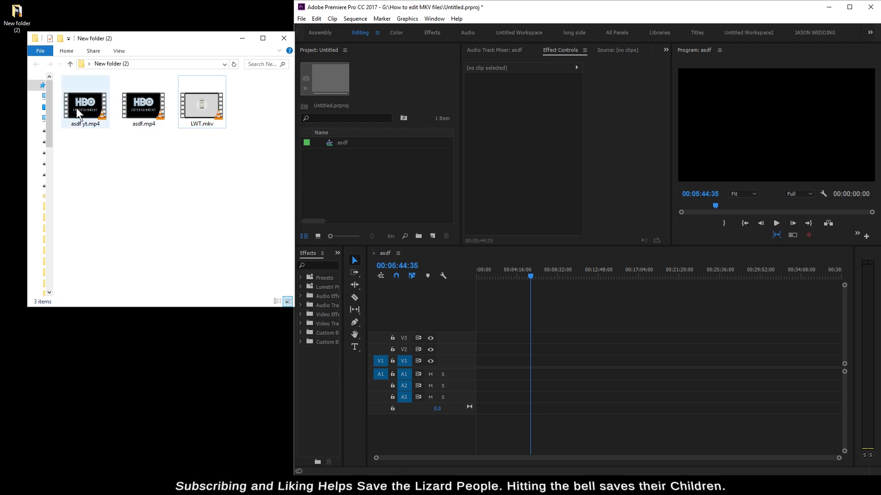
- Import asdf yt.mp4 into the Premiere Pro project and create a new sequence from it
left_click_drag(76, 107, 403, 180)
right_click(351, 155)
left_click(374, 256)
- Check playback of the asdf yt sequence at about 1:48 and inspect the properties of asdf yt.mp4
left_click_drag(499, 270, 494, 270)
key("space")
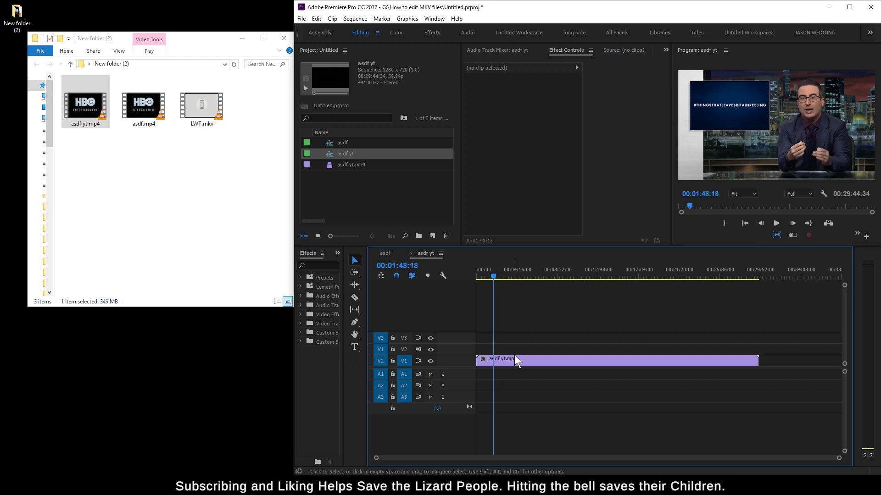
left_click(362, 165)
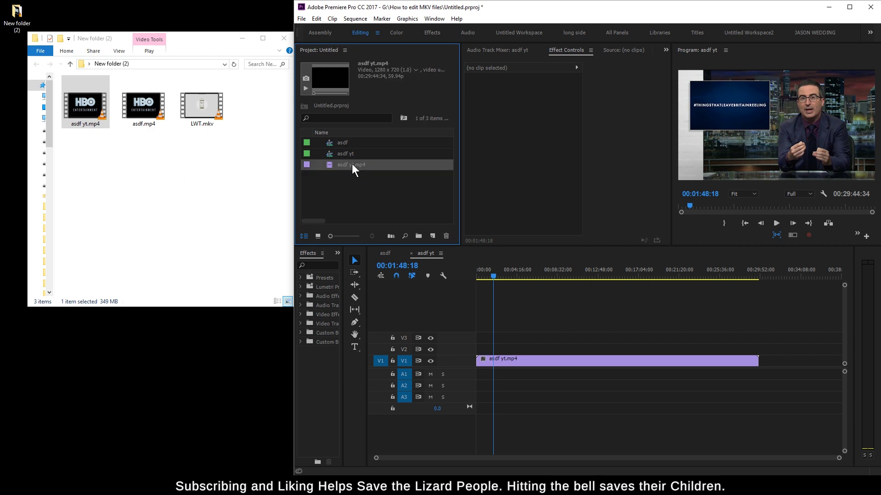
left_click_drag(353, 167, 347, 211)
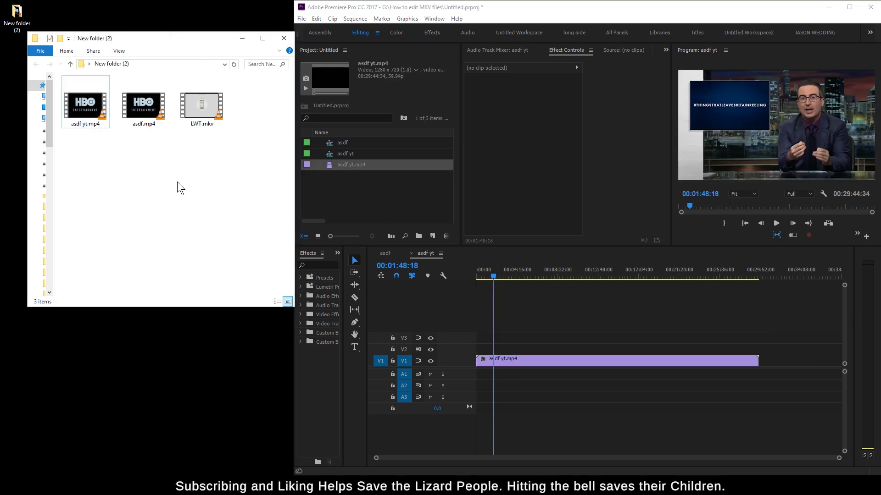
left_click(98, 112)
left_click(335, 216)
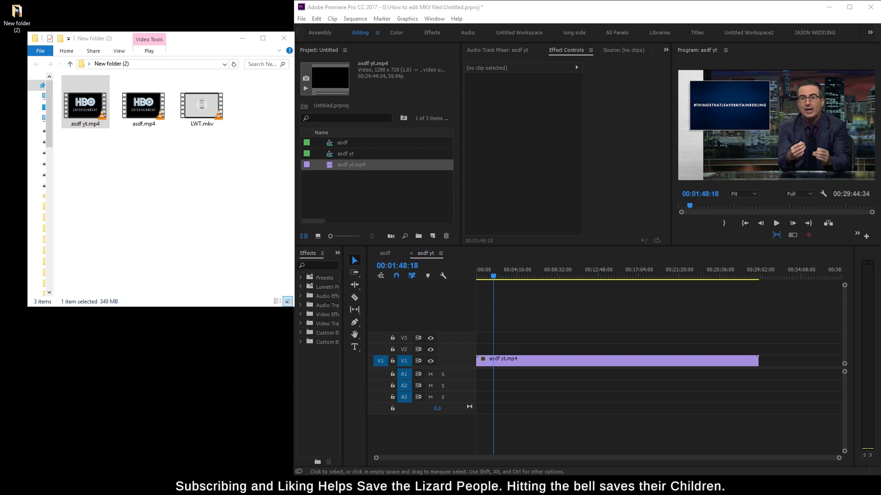
left_click(265, 232)
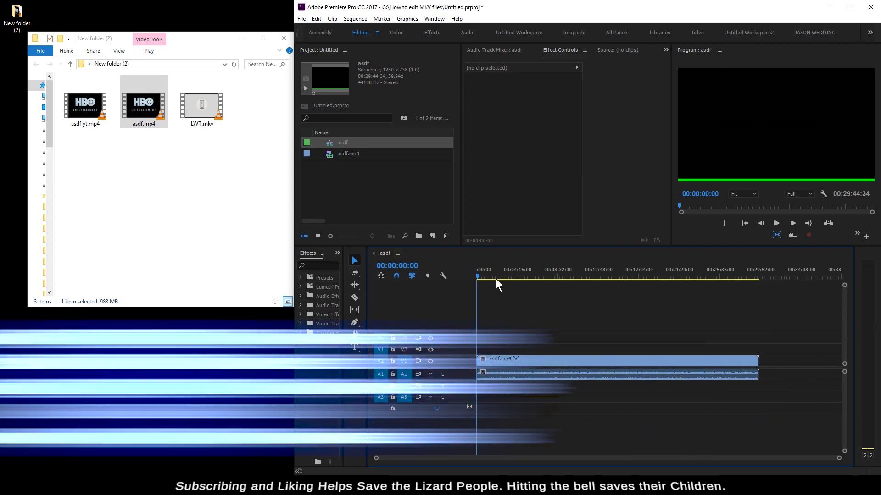
- Check playback of the asdf sequence at about 6:00
left_click_drag(491, 279, 536, 283)
key("=")
key("space")
key("space")
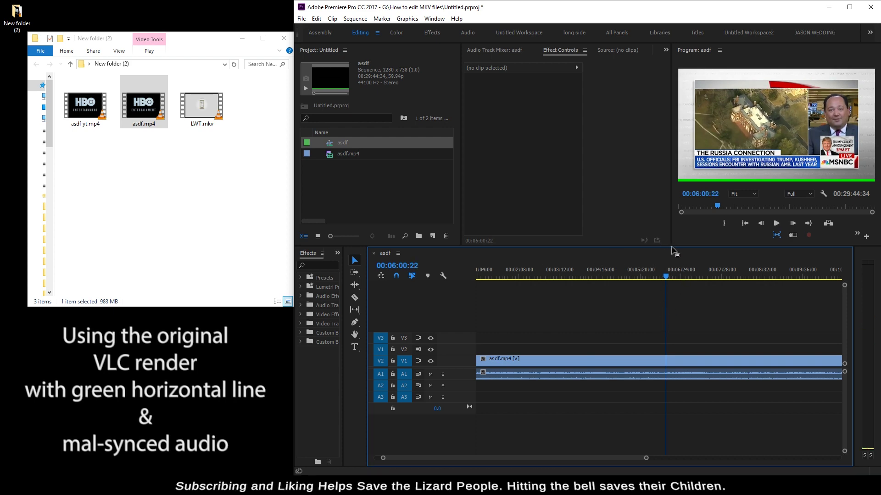
- Enlarge the program preview and expand the Audio 1 track to show its waveform
left_click_drag(671, 246, 355, 338)
double_click(442, 423)
- Add a marker to the asdf.mp4 clip at 00:06:00:10
key("equal")
key("equal")
key("equal")
key("equal")
key("equal")
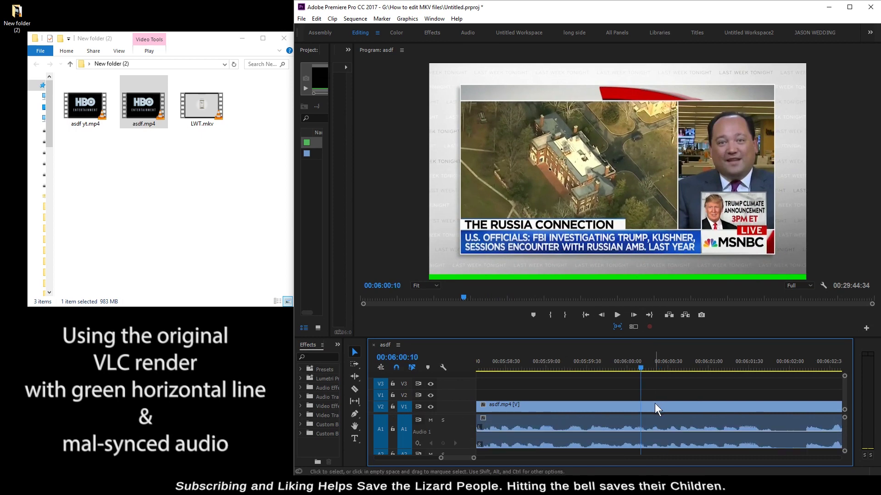
left_click(655, 409)
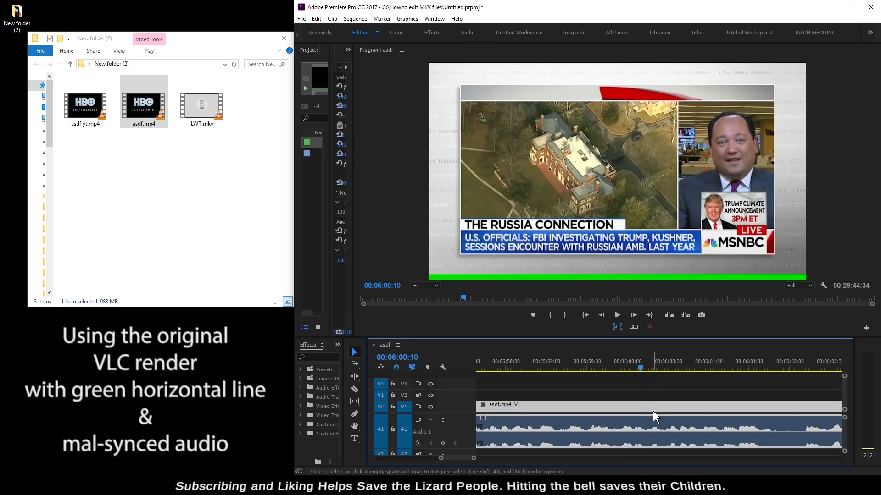
key("ctrl+k")
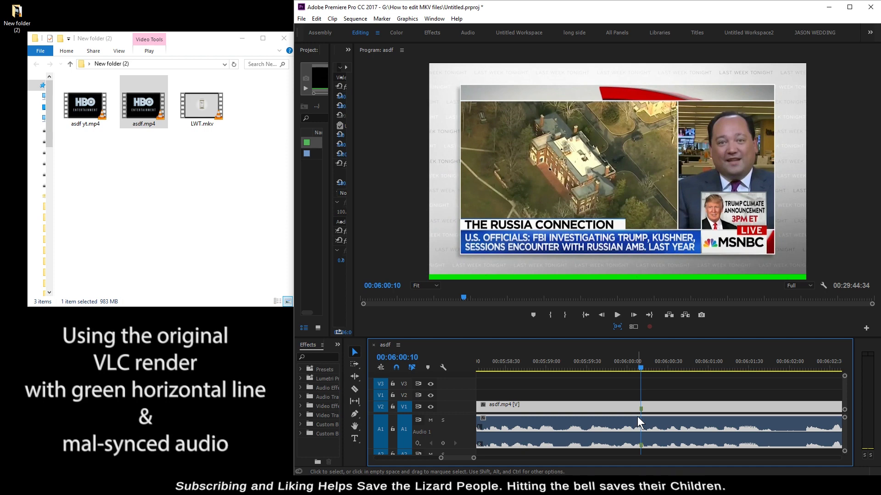
- Move the marked asdf.mp4 clip about 3 minutes later in the sequence
key("minus")
key("minus")
key("minus")
key("minus")
key("minus")
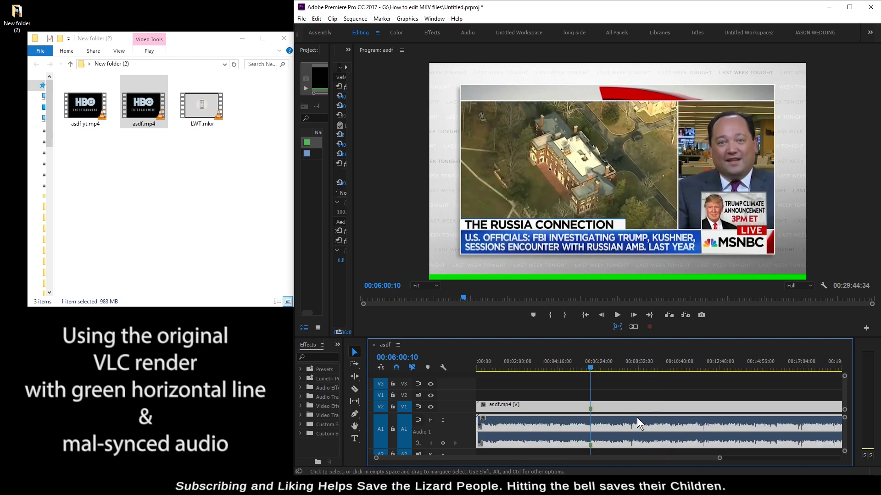
left_click_drag(602, 418, 630, 417)
- Place the playhead at 00:09:02:00, a few frames past the asdf.mp4 clip's marker
key("equal")
key("equal")
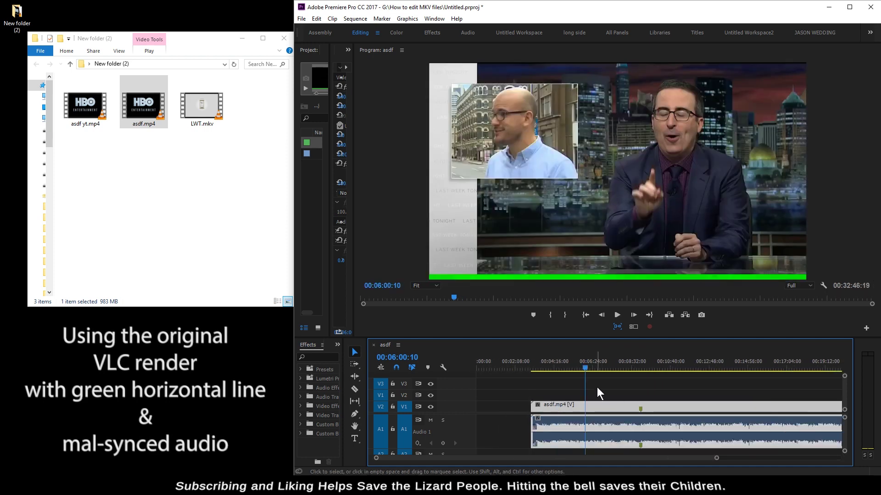
left_click_drag(674, 371, 769, 370)
key("equal")
key("equal")
key("equal")
key("minus")
key("minus")
key("minus")
left_click_drag(541, 368, 562, 365)
key("equal")
key("equal")
key("equal")
key("equal")
key("equal")
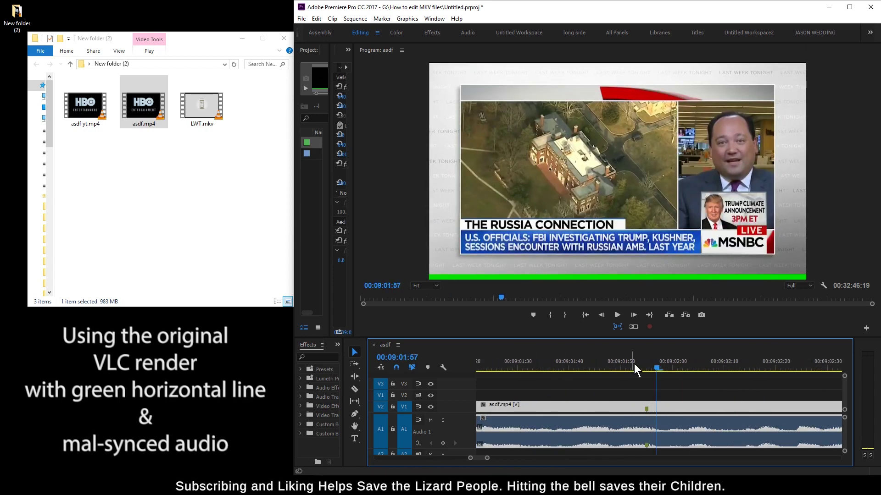
left_click_drag(636, 369, 650, 389)
key("Right")
key("Right")
key("Right")
key("Right")
key("Right")
- Unlink the asdf.mp4 clip's audio from its video and shift the audio 10 frames later
left_click_drag(579, 431, 584, 428)
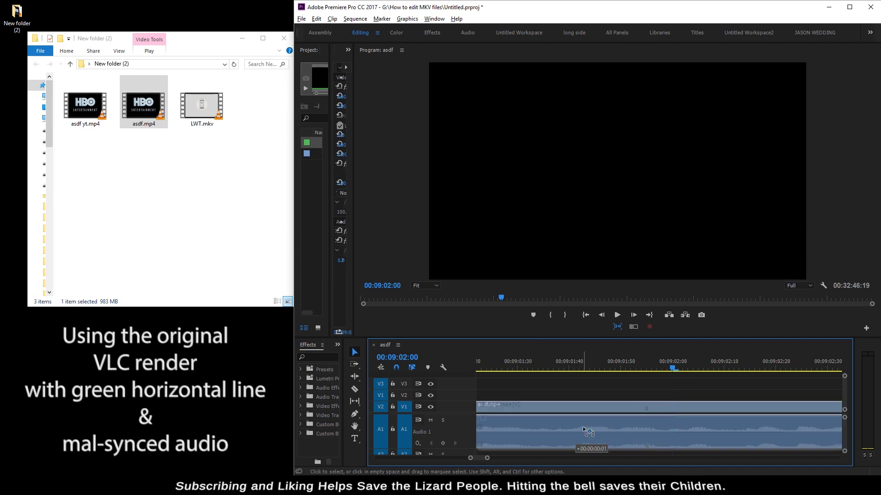
left_click_drag(646, 433, 670, 428)
right_click(667, 410)
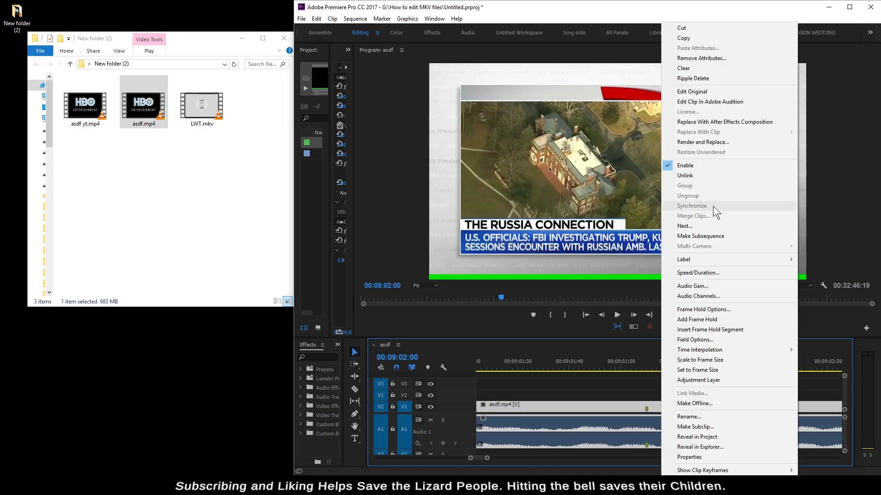
left_click(705, 176)
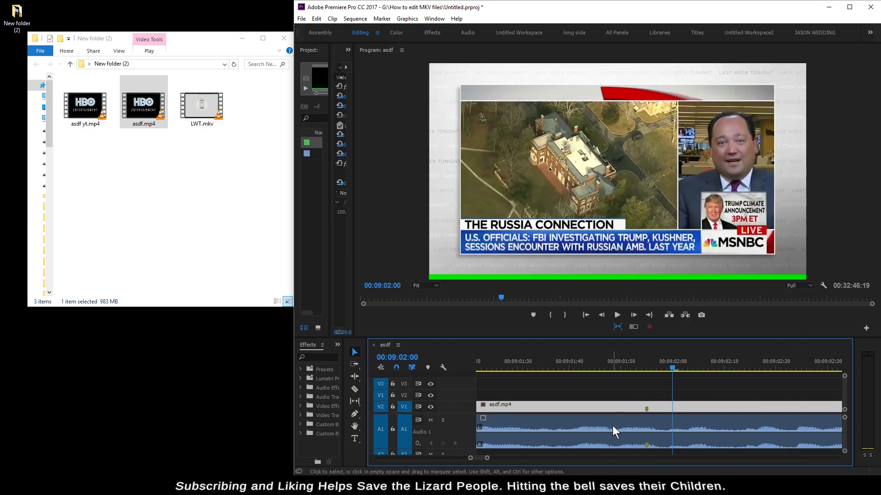
left_click(647, 429)
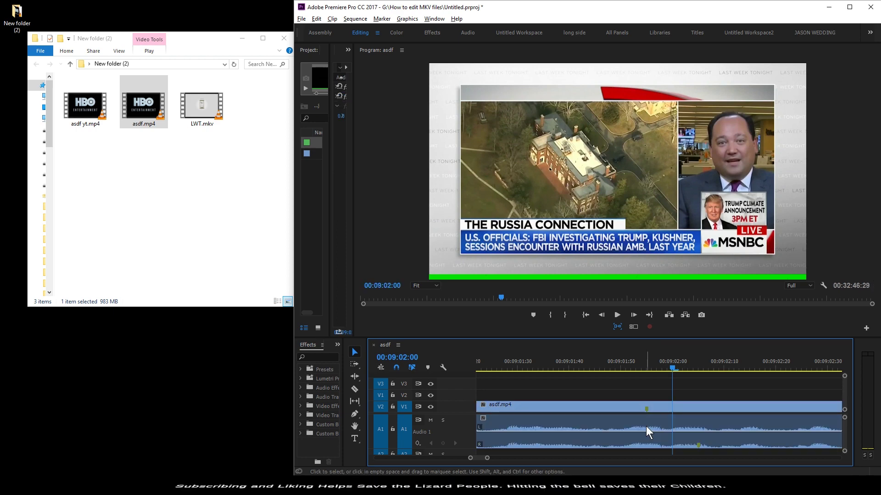
- Shift the audio two more frames later and play from about 00:09:01 to check its sync with the video
left_click(626, 367)
key("space")
left_click(516, 362)
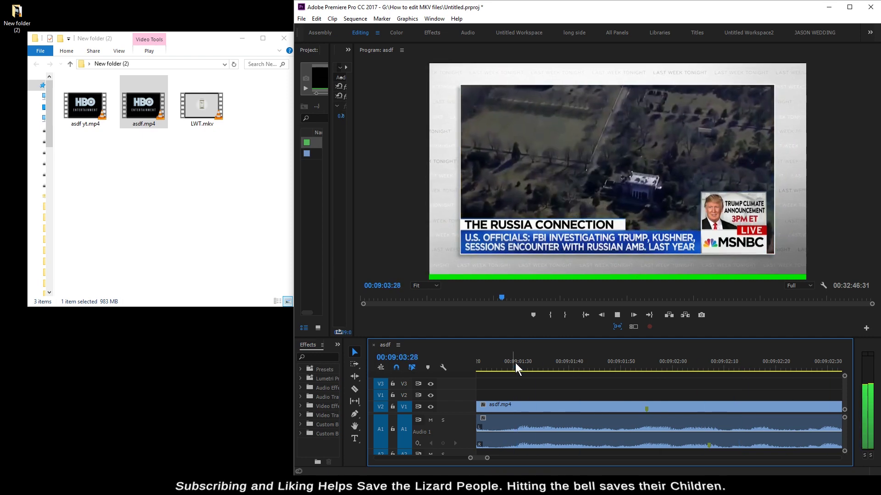
key("minus")
key("minus")
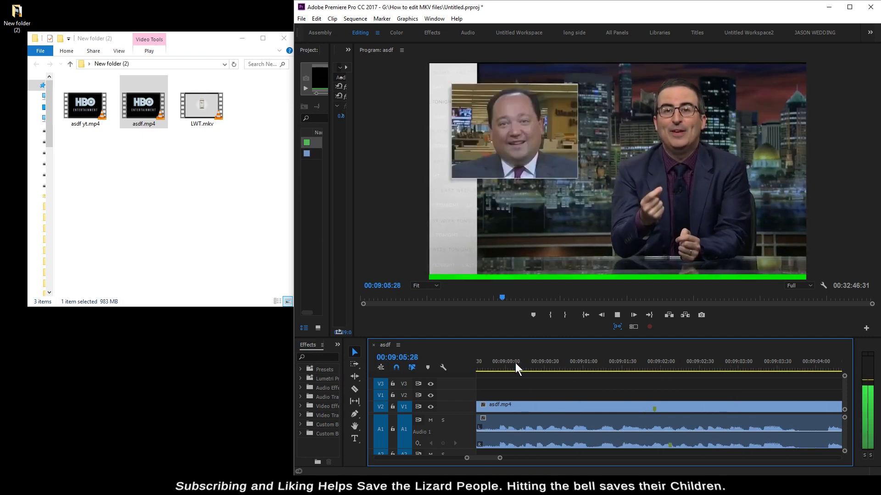
key("space")
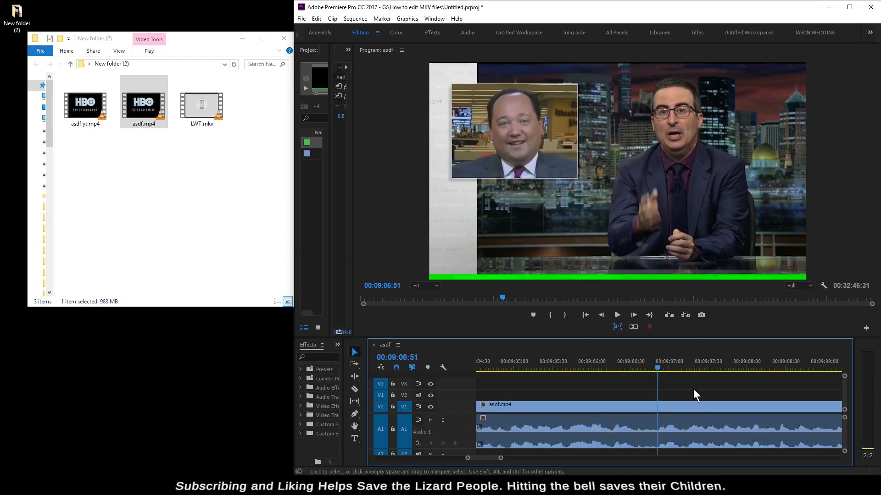
- Delete the unlinked asdf.mp4 video and audio from the asdf sequence
key("minus")
key("minus")
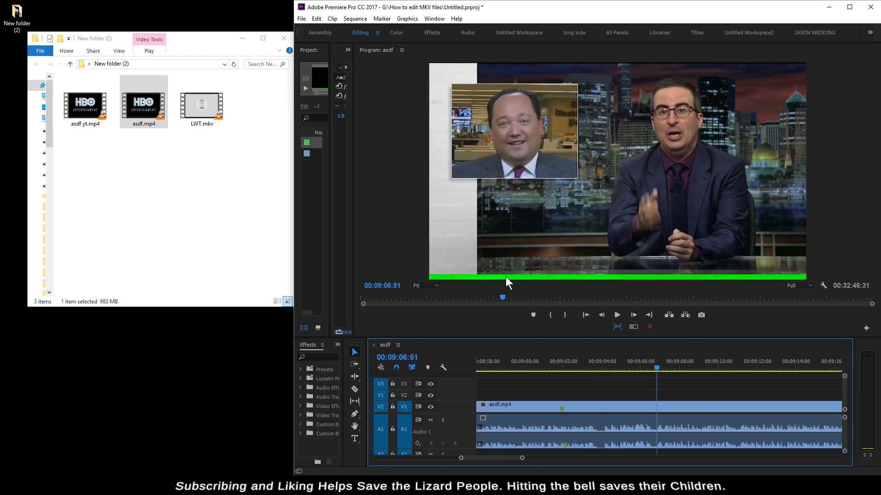
left_click(180, 197)
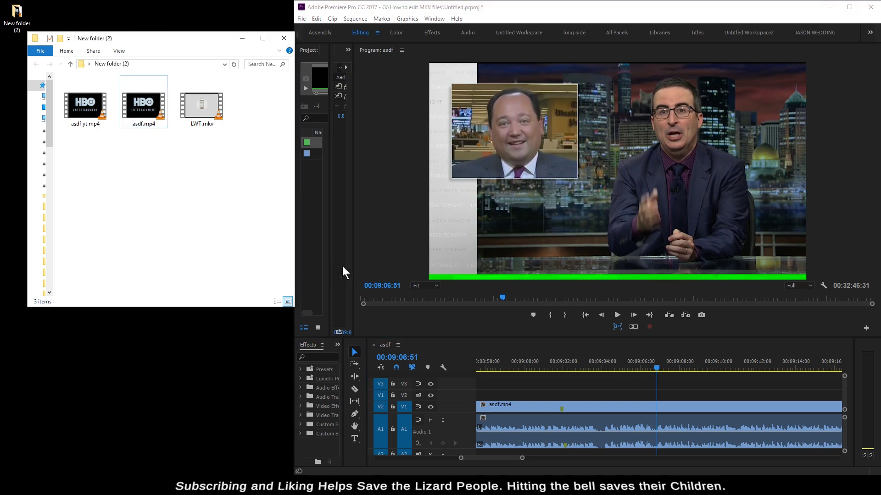
left_click(573, 407)
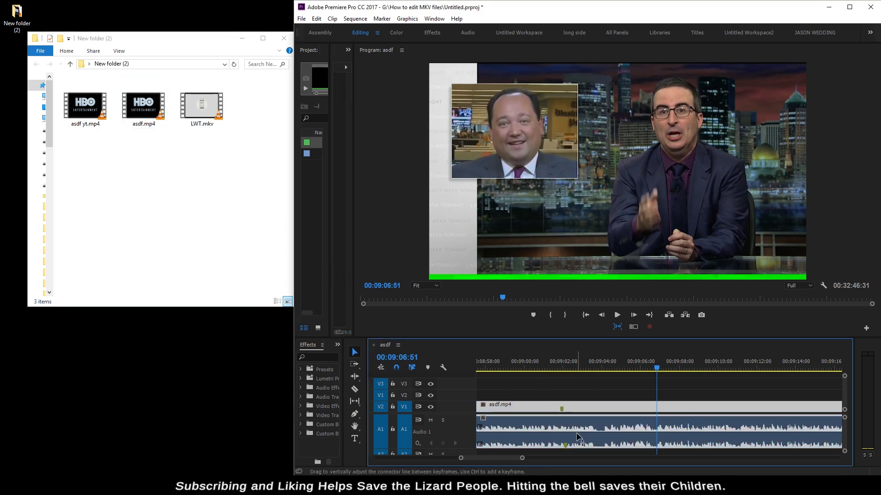
key("Delete")
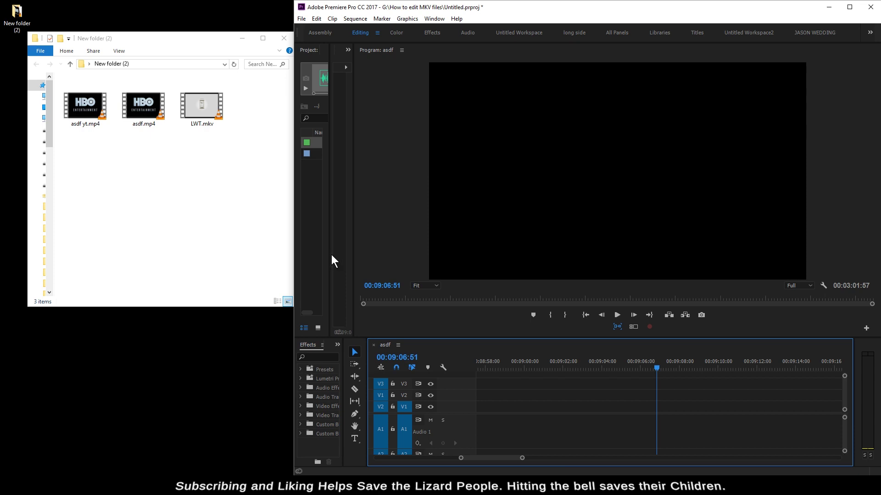
- Widen the project's media list and import asdf yt.mp4 from New folder (2) into it
left_click_drag(328, 254, 423, 254)
left_click(193, 198)
left_click_drag(85, 105, 371, 241)
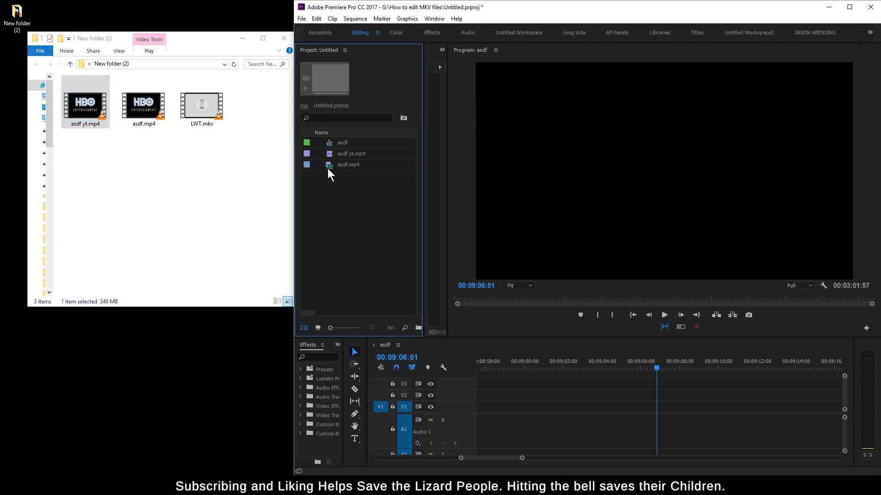
mouse_move(332, 169)
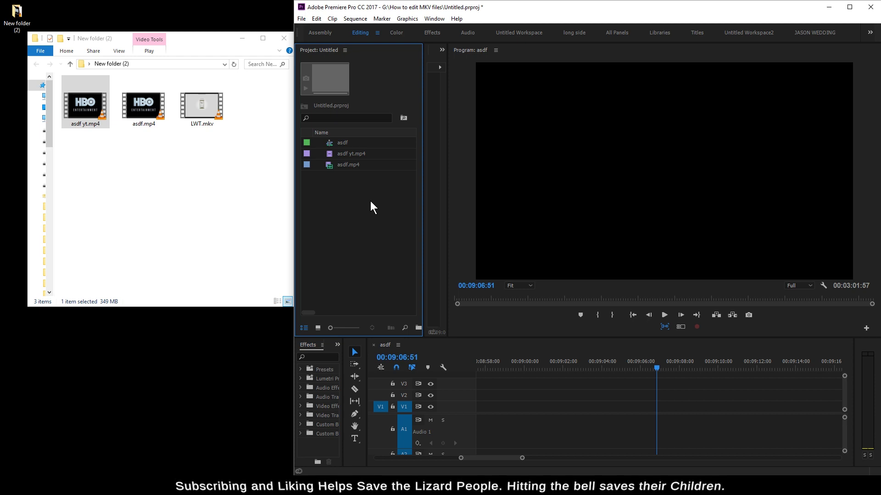
- Switch to VLC, load LWT.mkv from New folder (2) for conversion and choose the Video - H.265 + MP3 (MP4) profile
left_click(94, 114)
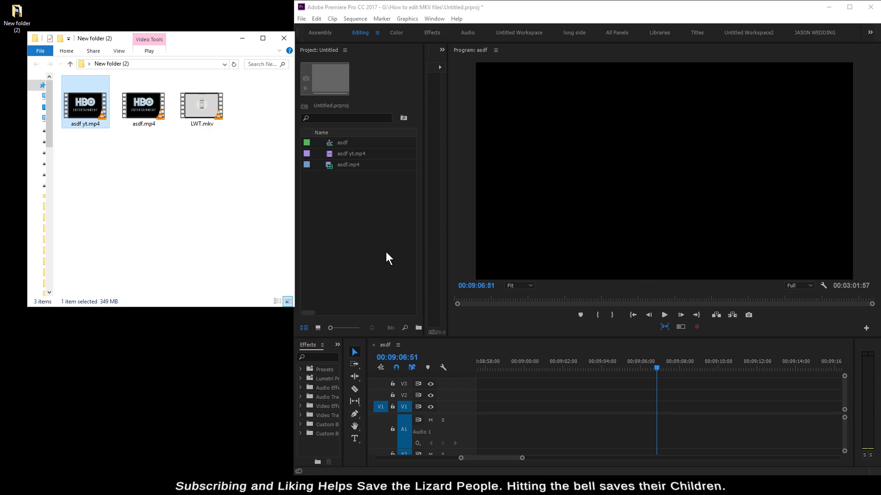
left_click(262, 239)
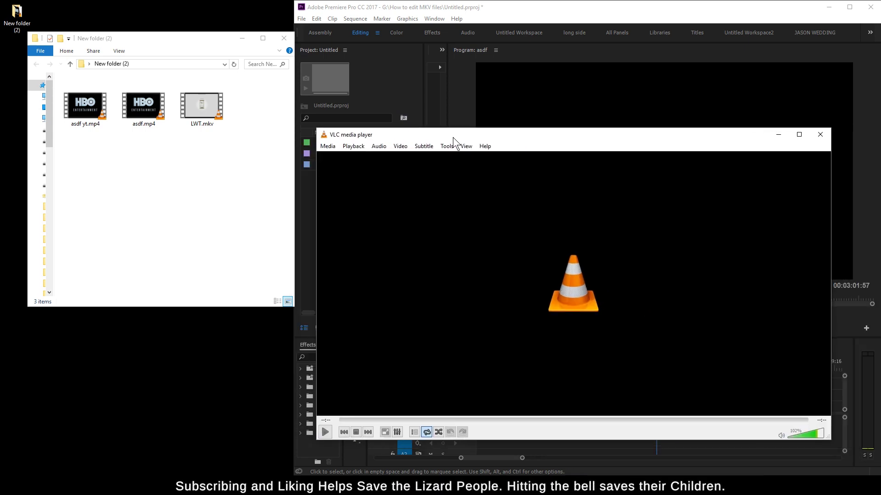
key("ctrl+o")
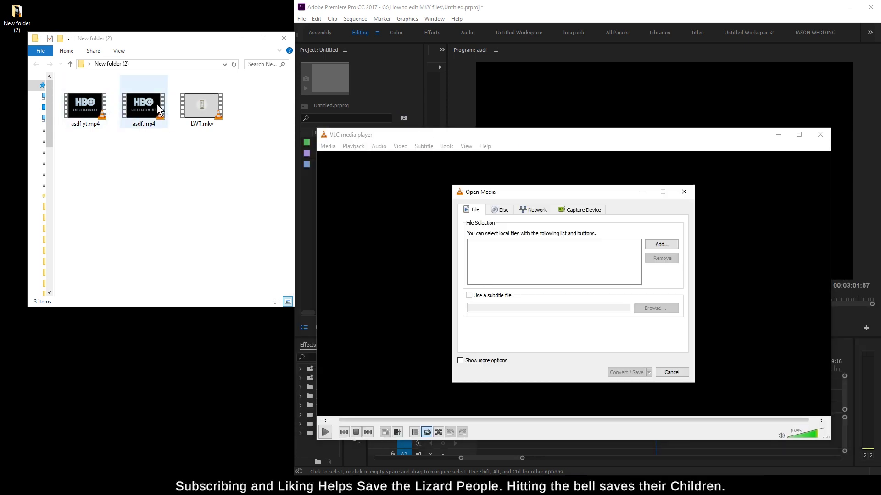
left_click_drag(202, 107, 525, 251)
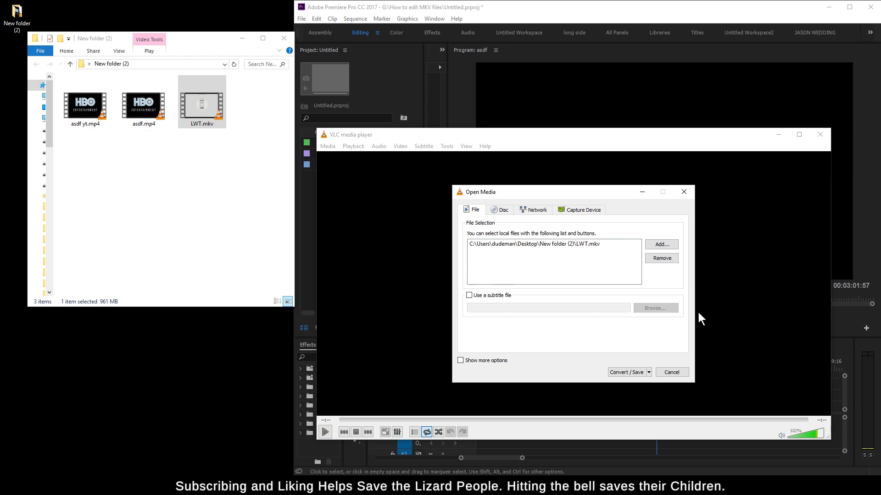
left_click(634, 372)
left_click(612, 304)
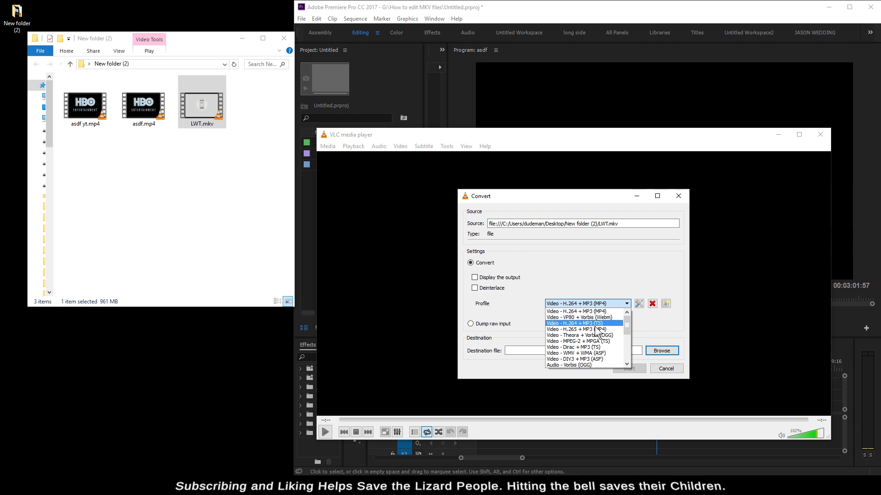
left_click(614, 330)
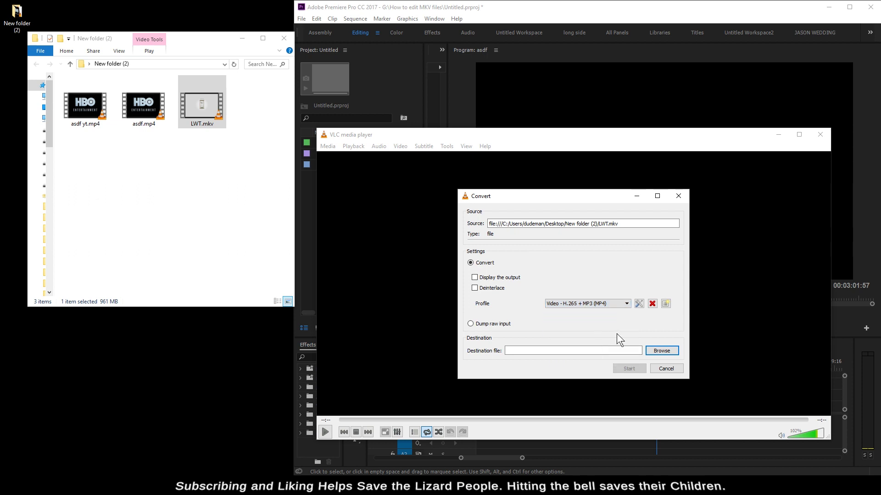
- Set the conversion's destination file to asdf265.mp4 in New folder (2) and start converting
left_click(657, 351)
type("asdf")
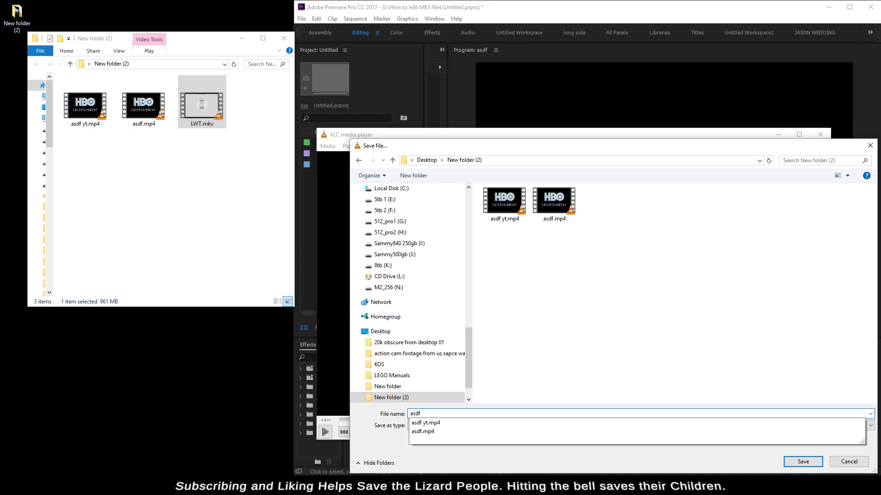
type("265")
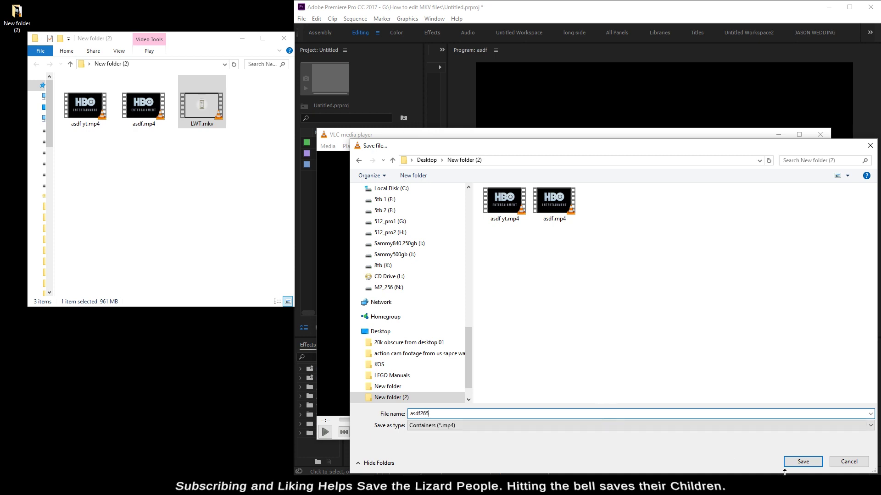
left_click(816, 463)
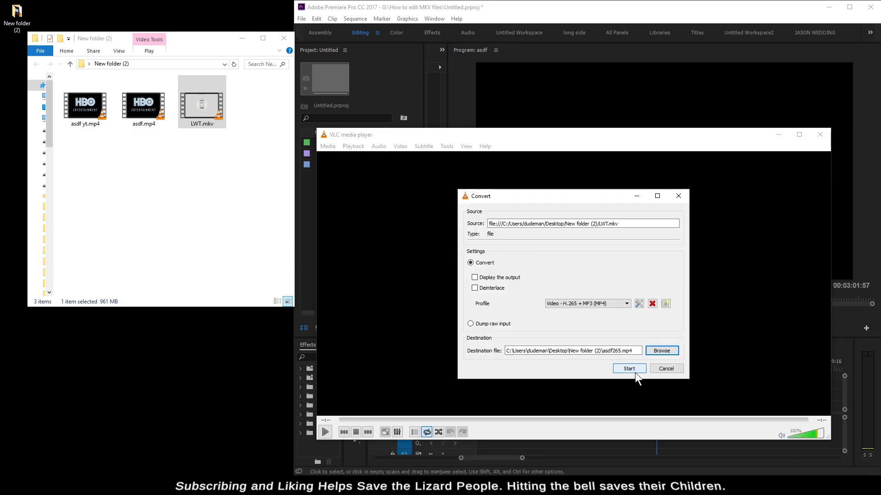
left_click(635, 371)
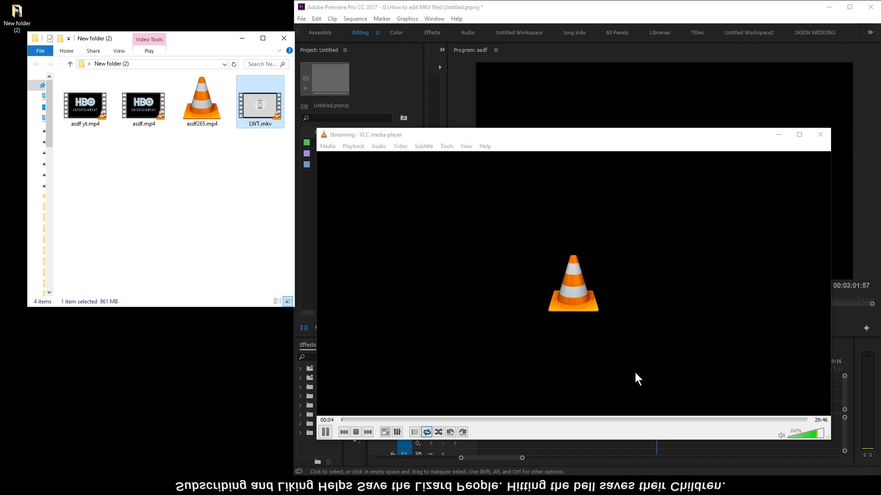
- Switch to the browser and examine the H.264 versus H.265 comparison table, covering key improvements, compression model, specifications and drawbacks
key("alt+Tab")
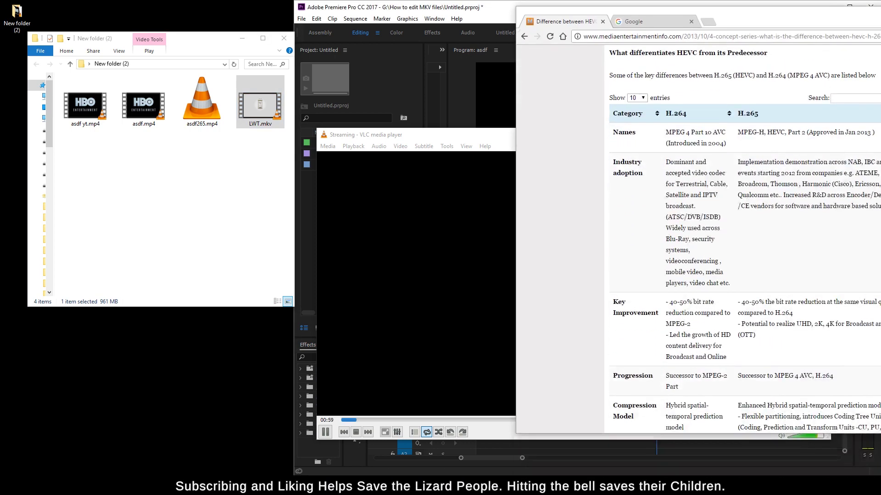
left_click_drag(880, 26, 599, 54)
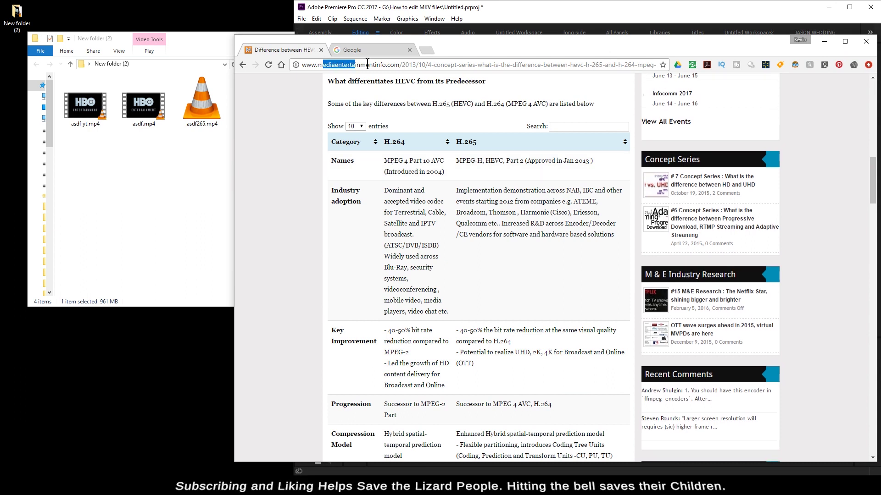
left_click(323, 64)
left_click(282, 248)
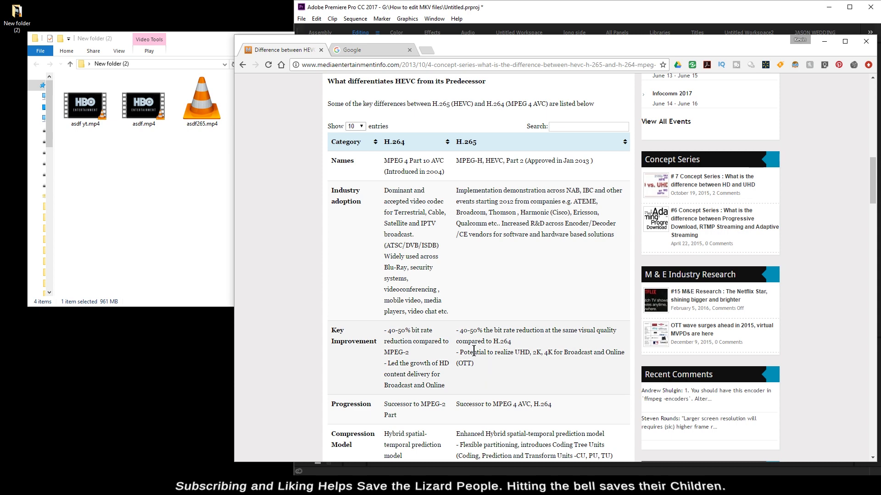
left_click_drag(473, 353, 574, 351)
scroll(568, 358, "down", 3)
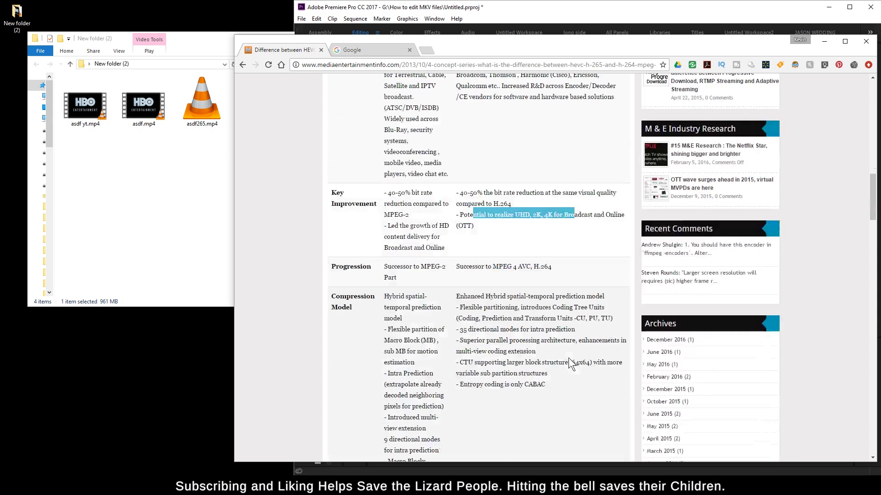
left_click(465, 225)
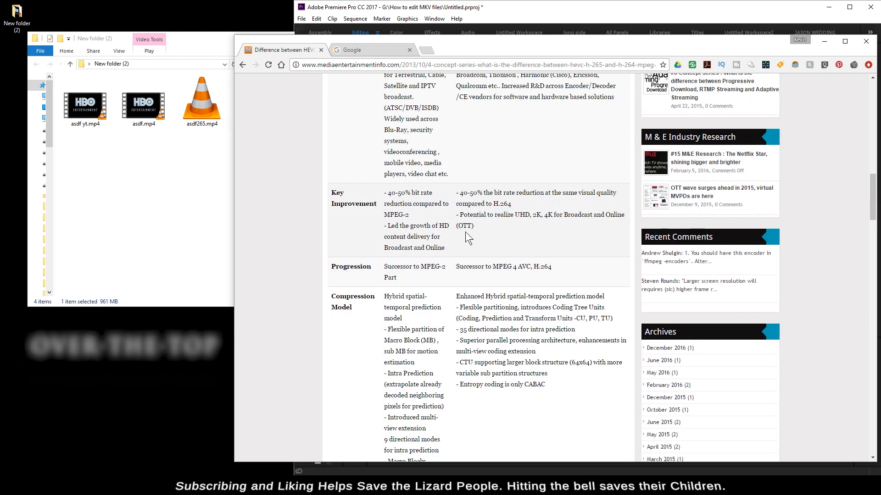
scroll(465, 232, "down", 7)
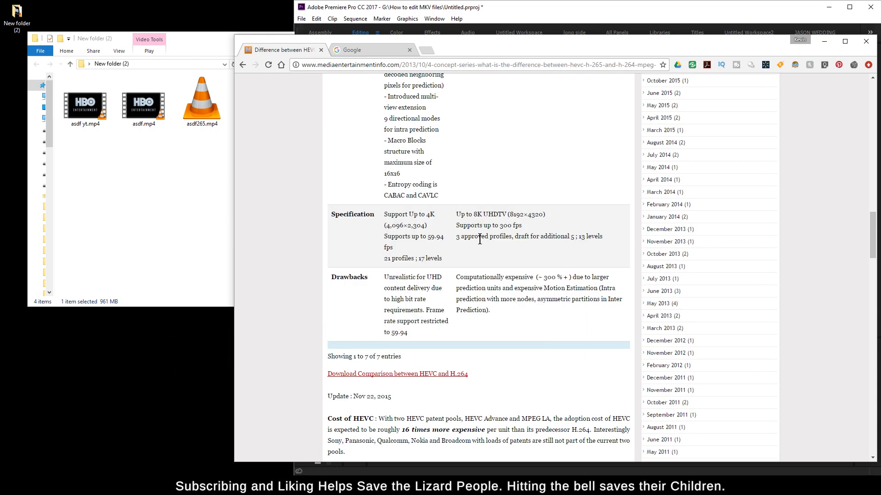
left_click_drag(455, 277, 572, 289)
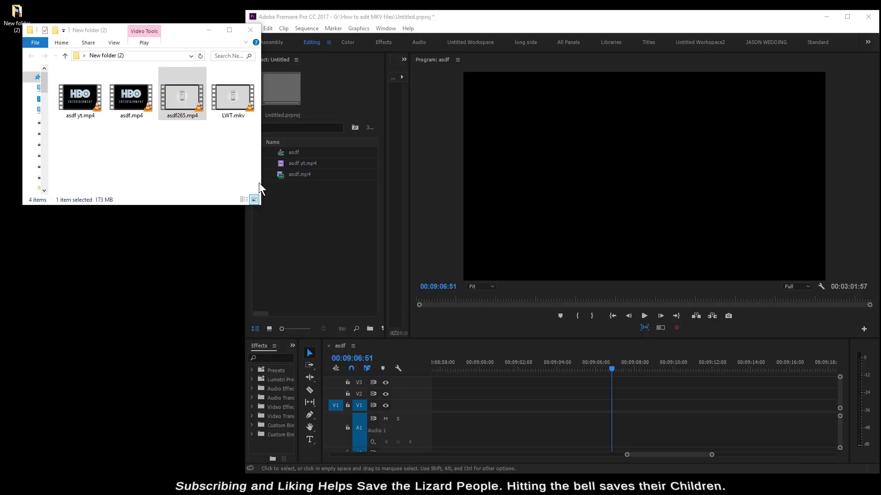
- Import asdf265.mp4 from New folder (2) into the Premiere Pro project
left_click(232, 169)
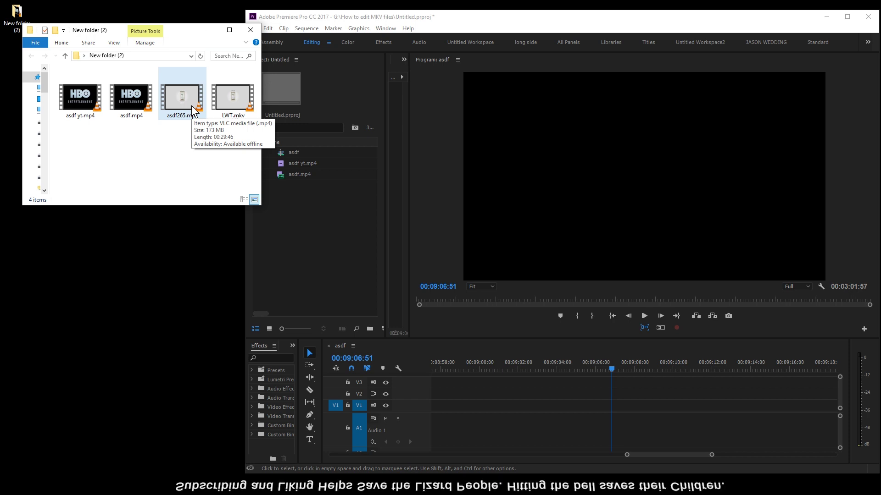
left_click_drag(193, 112, 331, 245)
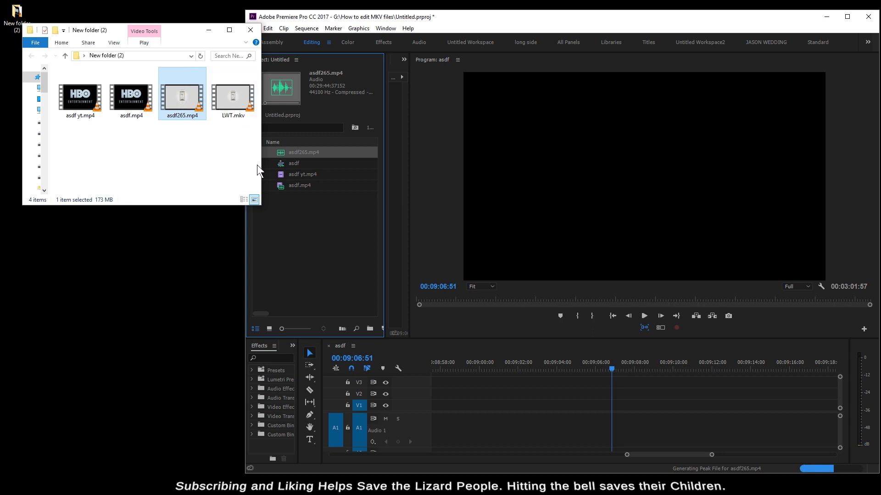
left_click(298, 205)
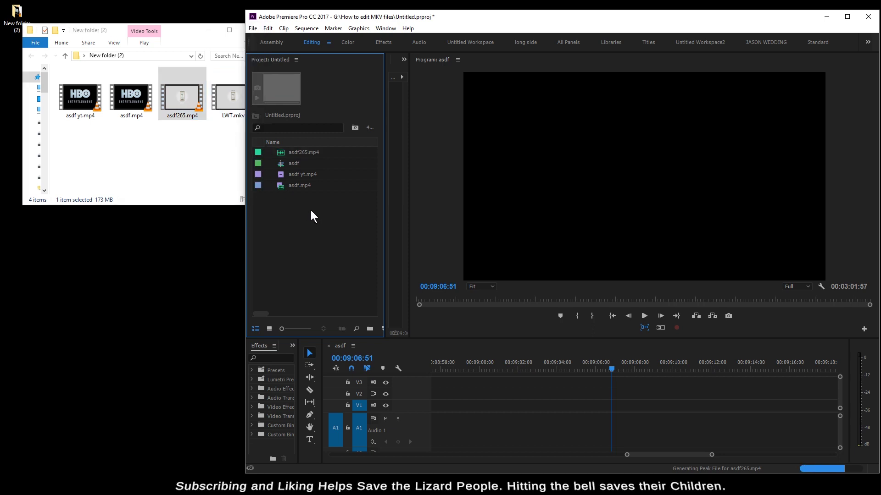
- Add the imported asdf265.mp4 to the asdf sequence's first audio track
left_click(297, 156)
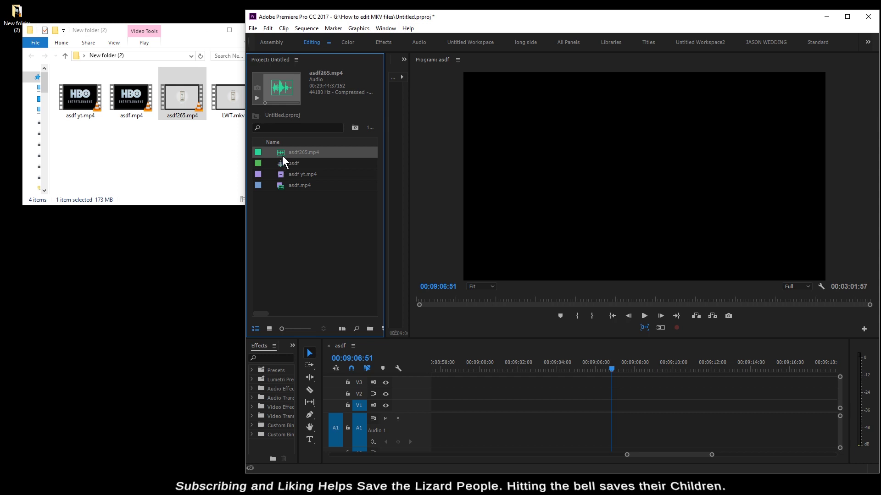
left_click_drag(295, 158, 469, 417)
left_click_drag(527, 428, 493, 428)
left_click(180, 151)
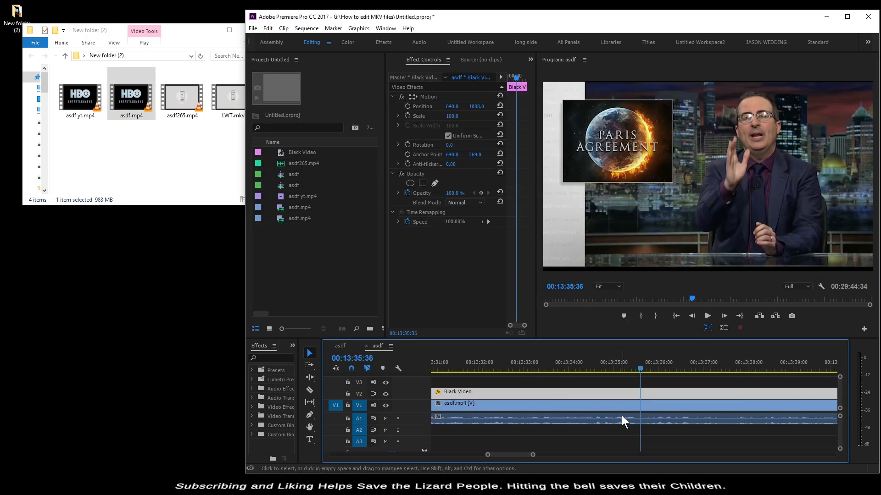
- Play the asdf sequence containing the Black Video overlay from about 00:13:35 to check its audio sync
left_click(622, 416)
key("=")
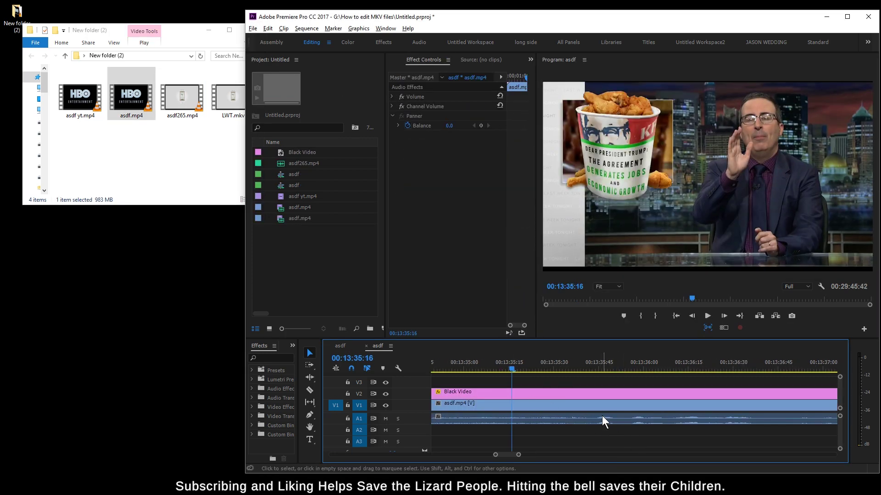
left_click(511, 383)
key("space")
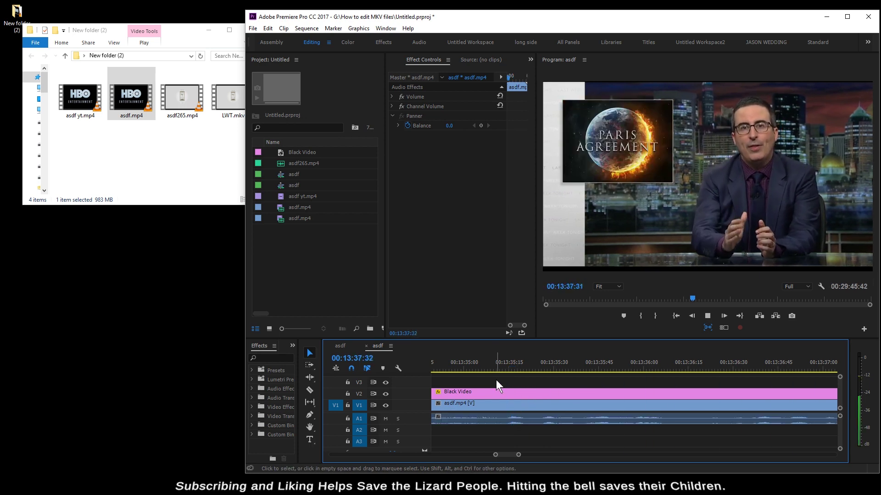
key("space")
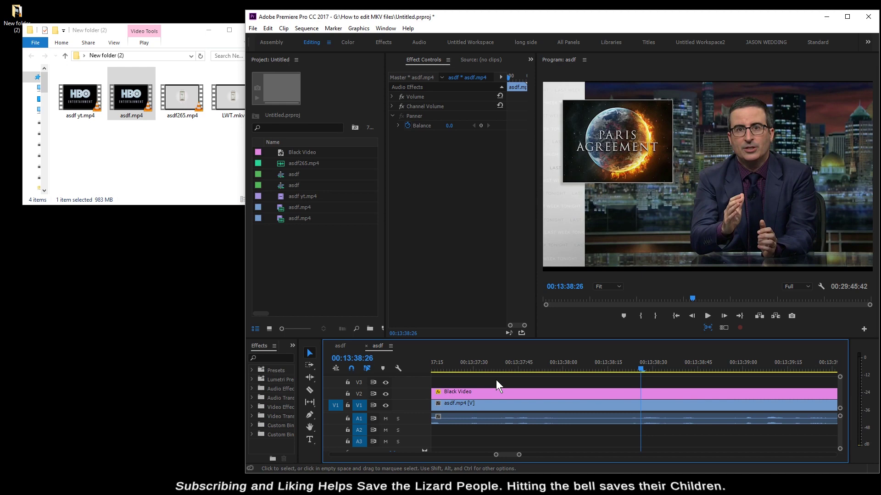
- Switch to the browser, open Movavi's MKV-to-MP4 how-to page and download the Mac and Windows installers of Movavi Video Converter
key("alt+Tab")
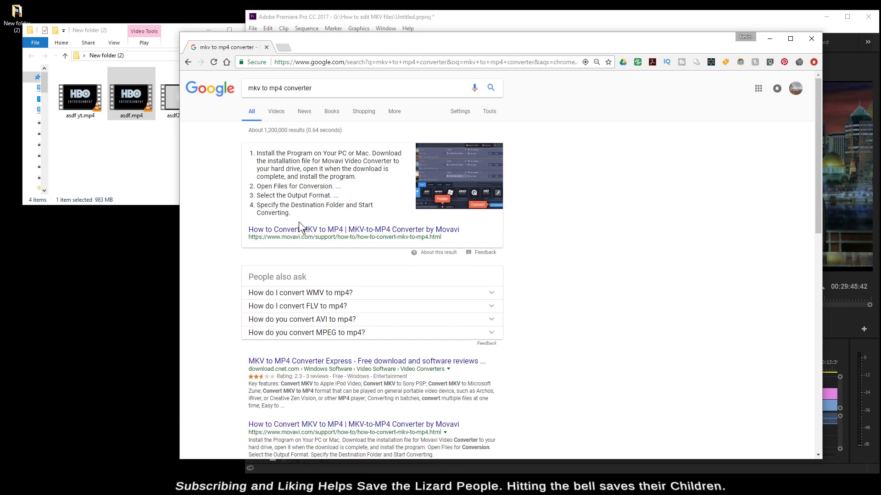
left_click(306, 231)
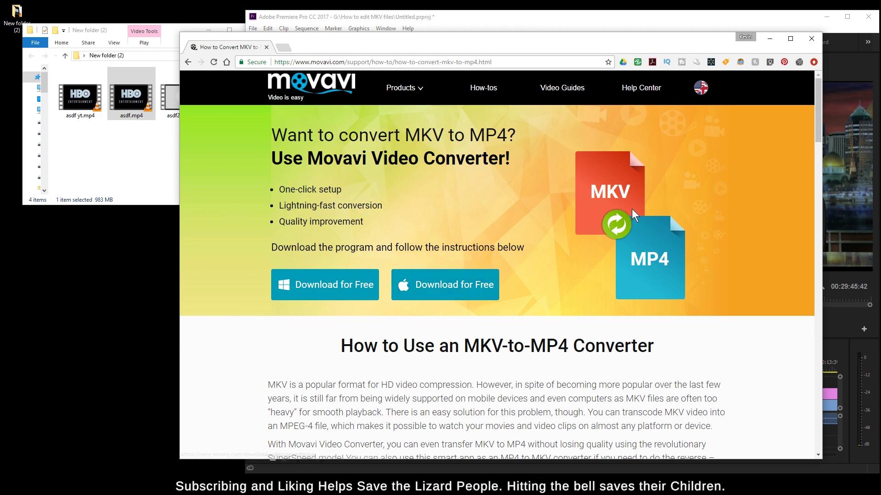
scroll(648, 267, "down", 15)
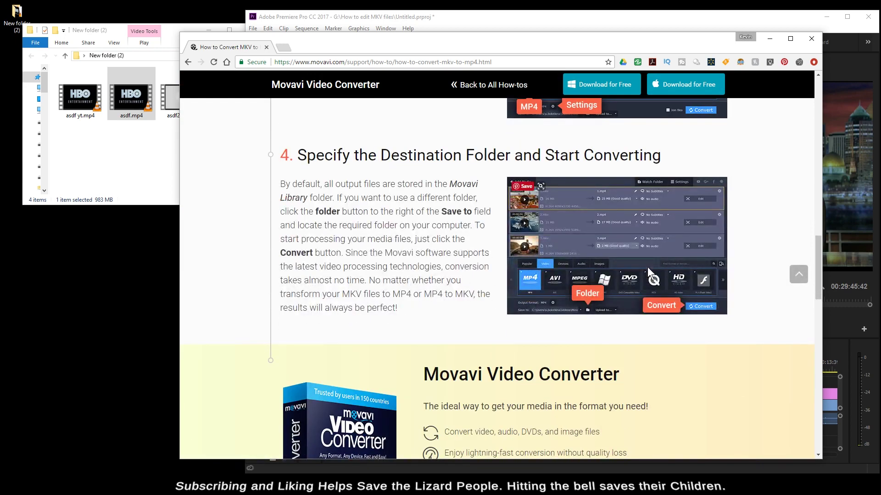
scroll(648, 267, "down", 5)
key("Home")
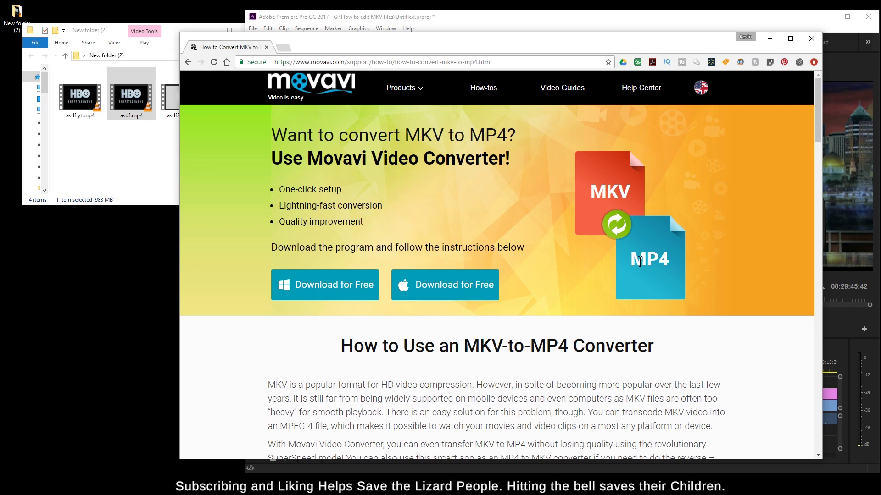
left_click(445, 284)
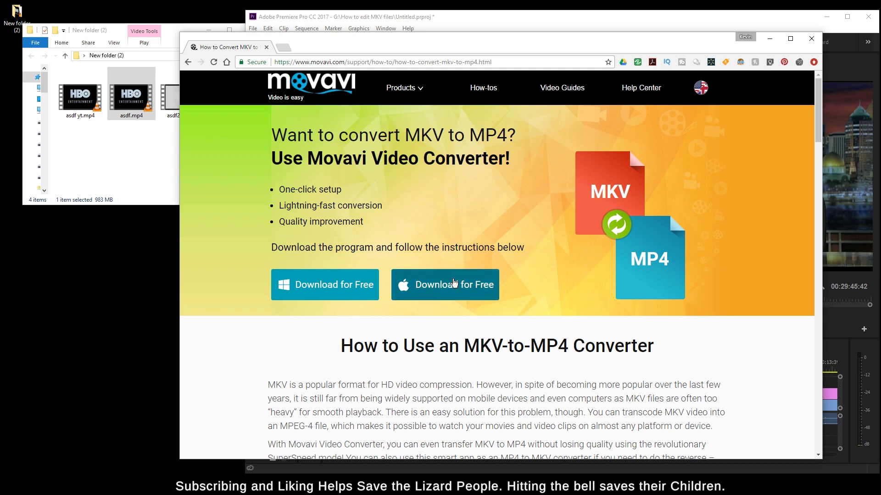
left_click(329, 288)
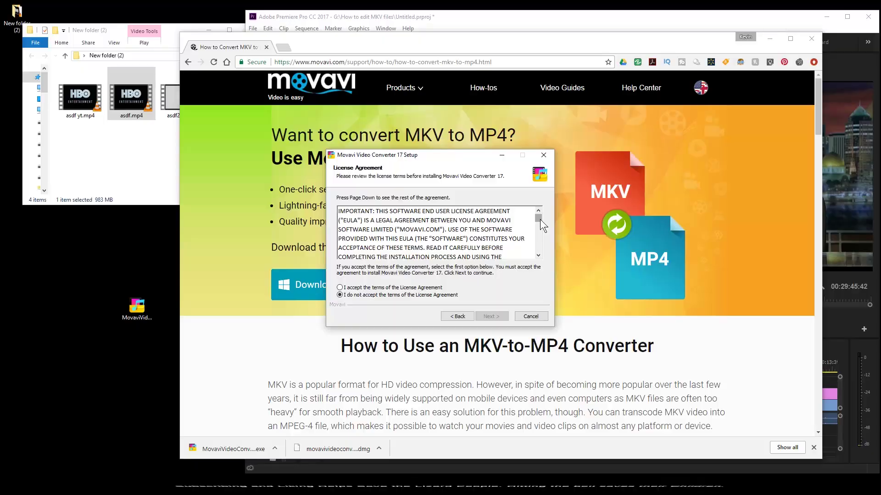
- Accept the license agreement, install Movavi Video Converter 17 and finish the setup with the program set to run
mouse_move(540, 220)
left_mouse_down()
mouse_move(539, 257)
mouse_move(532, 214)
left_mouse_up()
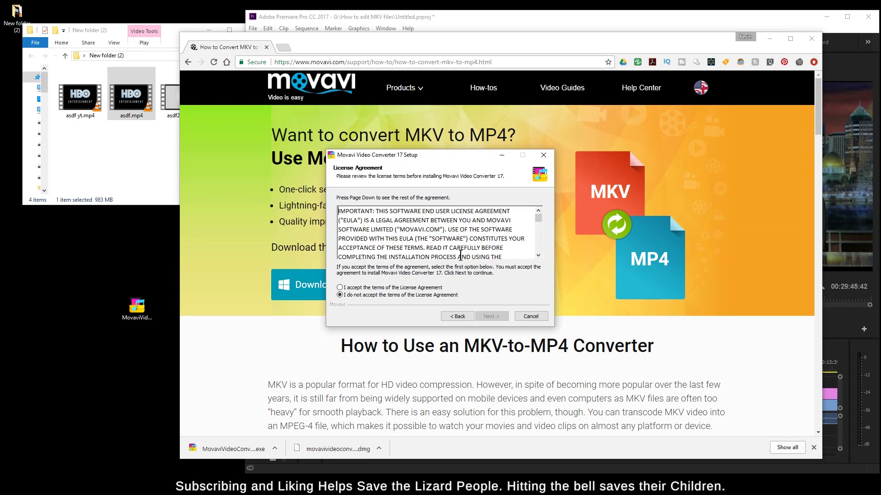
left_click(343, 288)
left_click(487, 318)
left_click(487, 318)
left_click(486, 318)
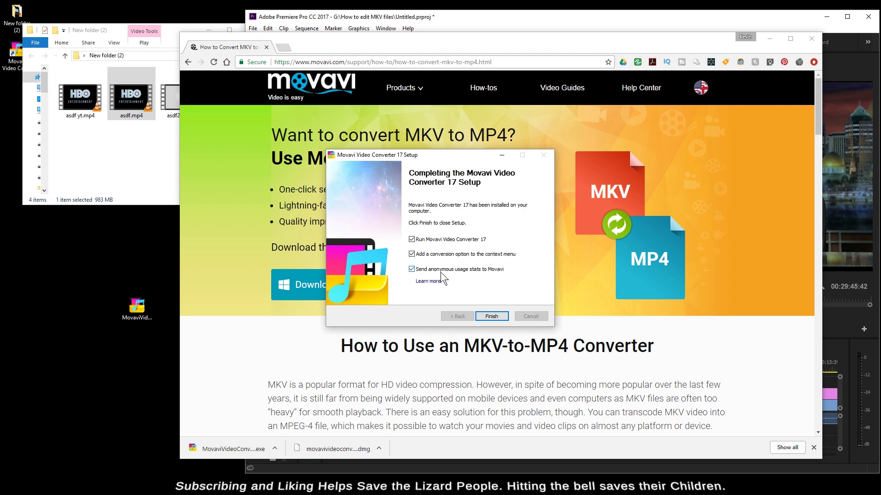
key("Return")
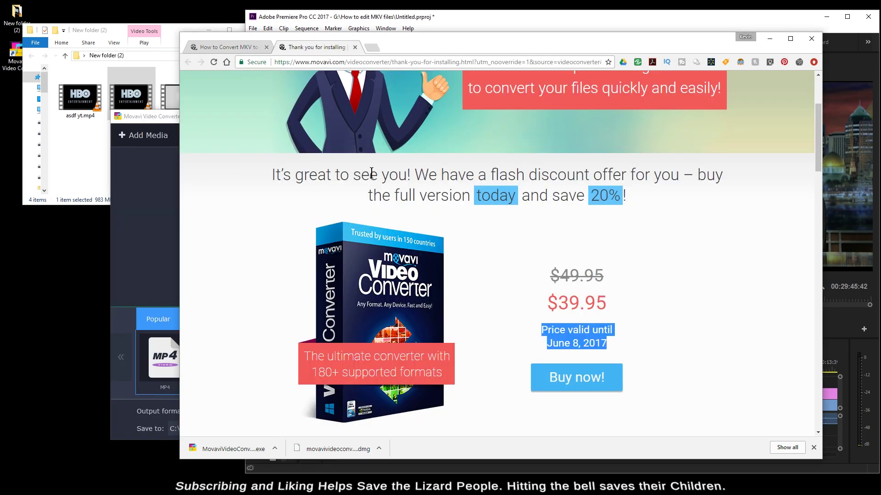
- Read the discount offer and the Quick Start Guide on Movavi's thank-you page
left_click_drag(361, 174, 535, 193)
scroll(514, 275, "down", 14)
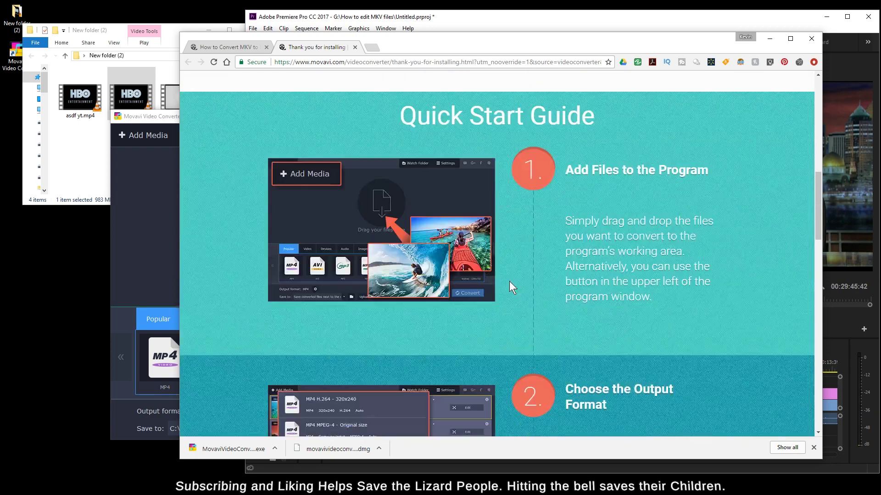
- Look over the rest of Movavi's thank-you page and highlight the discounted price of the full version
scroll(480, 318, "down", 10)
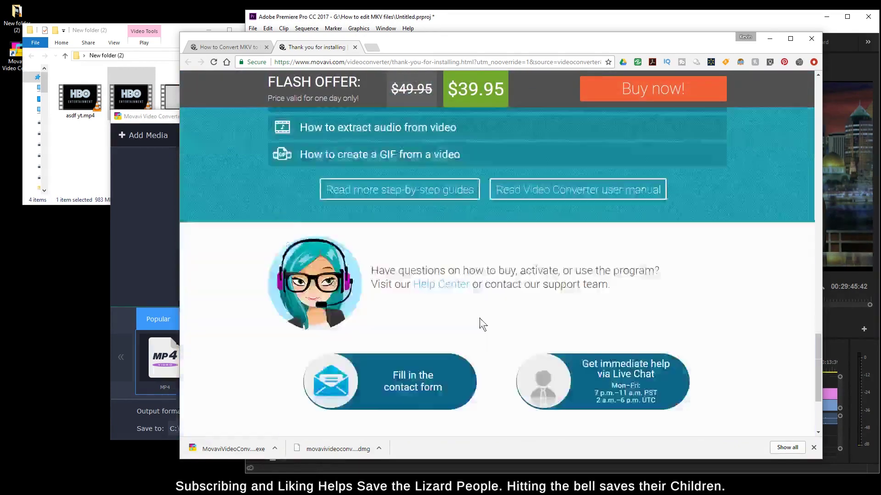
scroll(480, 318, "up", 20)
left_click_drag(548, 211, 620, 217)
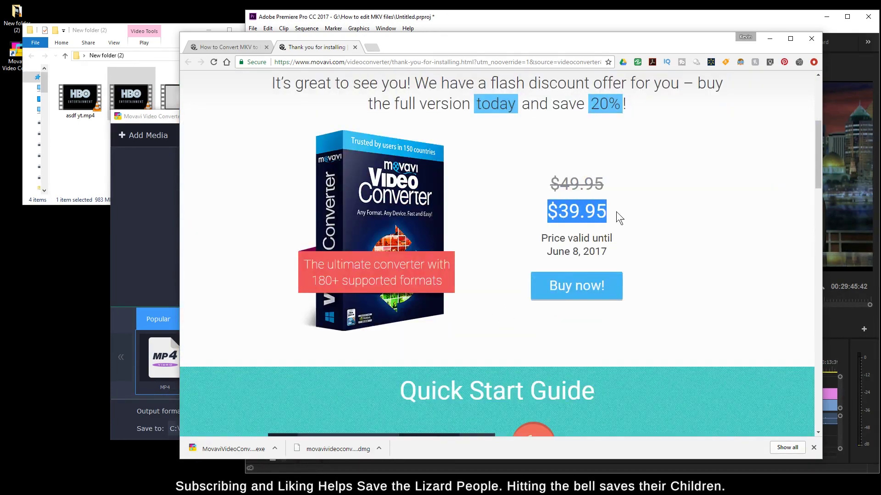
- Minimize the browser and delete asdf yt.mp4, asdf.mp4 and asdf265.mp4 from New folder (2), keeping LWT.mkv
left_click(770, 38)
left_click_drag(496, 118, 568, 117)
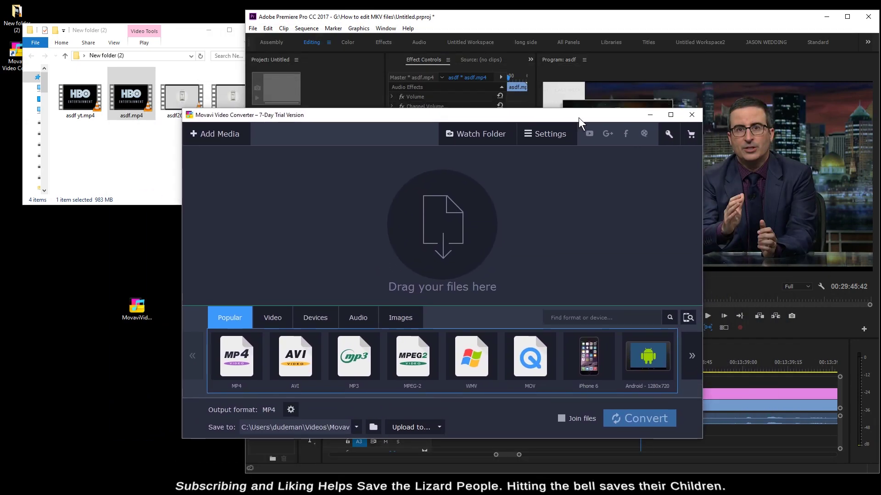
left_click(131, 182)
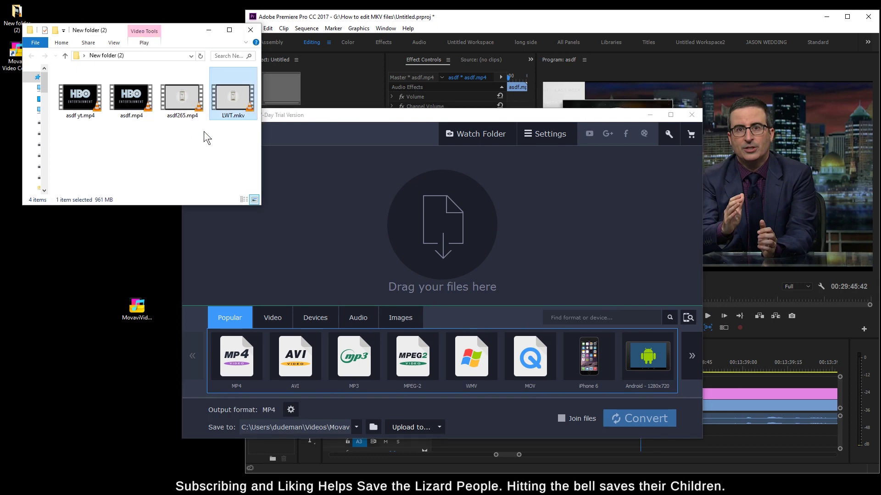
left_click_drag(191, 133, 69, 97)
right_click(71, 102)
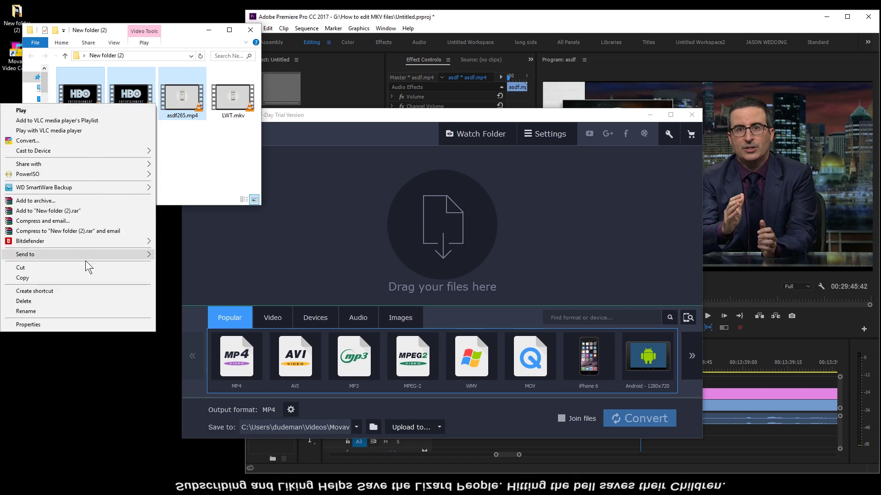
left_click(28, 300)
left_click(190, 223)
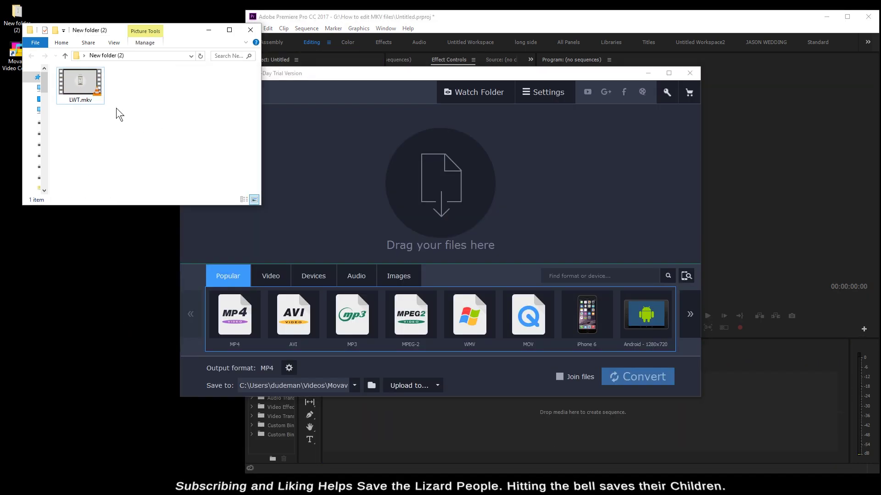
- Add LWT.mkv to Movavi Video Converter, look through the output format categories and return to the popular formats with MP4 selected
left_click_drag(85, 87, 460, 205)
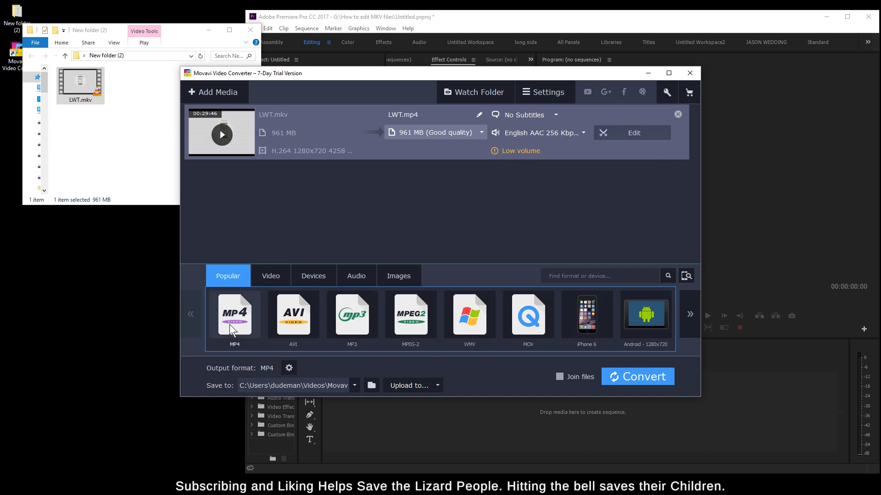
left_click(269, 277)
left_click(316, 277)
left_click(367, 281)
left_click(395, 278)
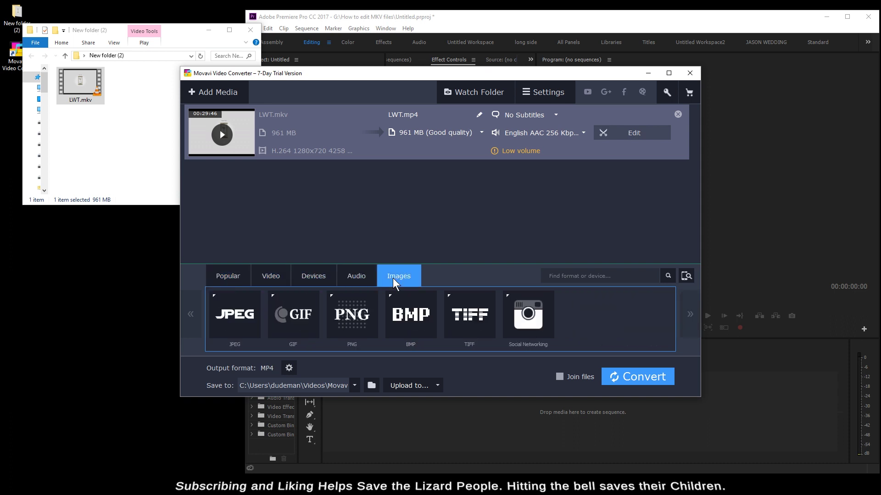
left_click(225, 280)
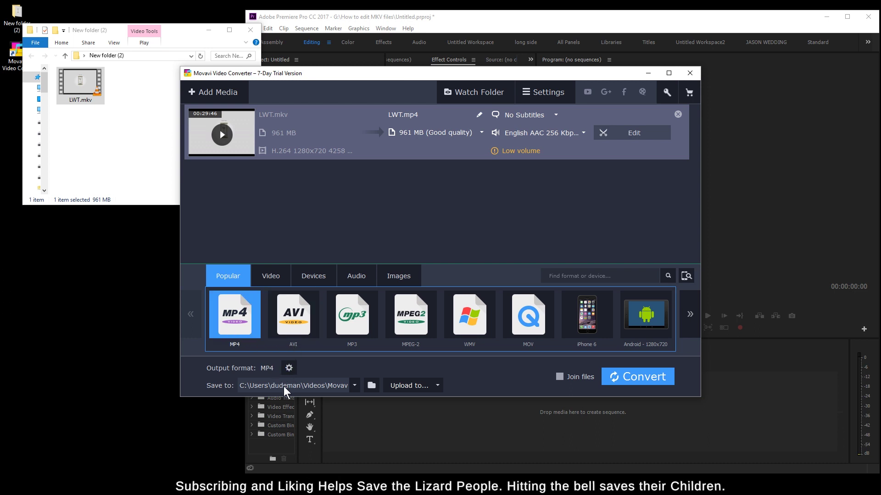
- Set the save location to the Desktop, check the upload options and start converting LWT.mkv to MP4 with a watermark
left_click(316, 391)
left_click(294, 404)
left_click(438, 386)
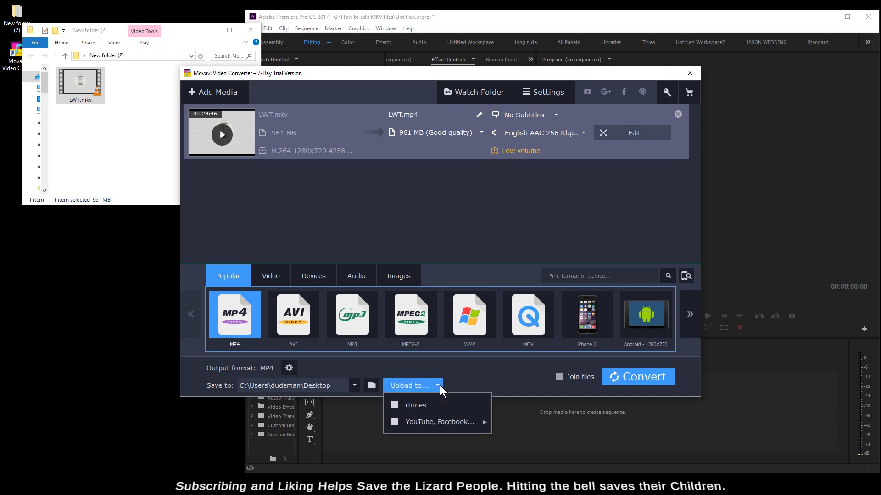
left_click(503, 389)
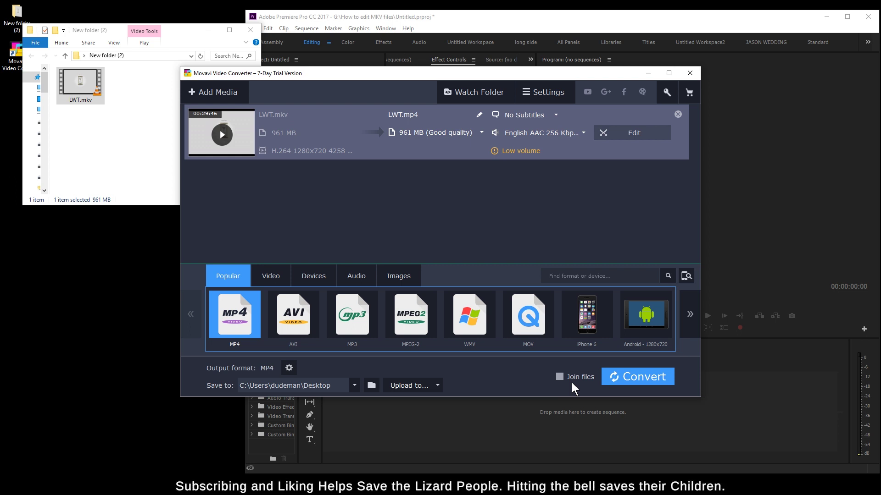
left_click(629, 377)
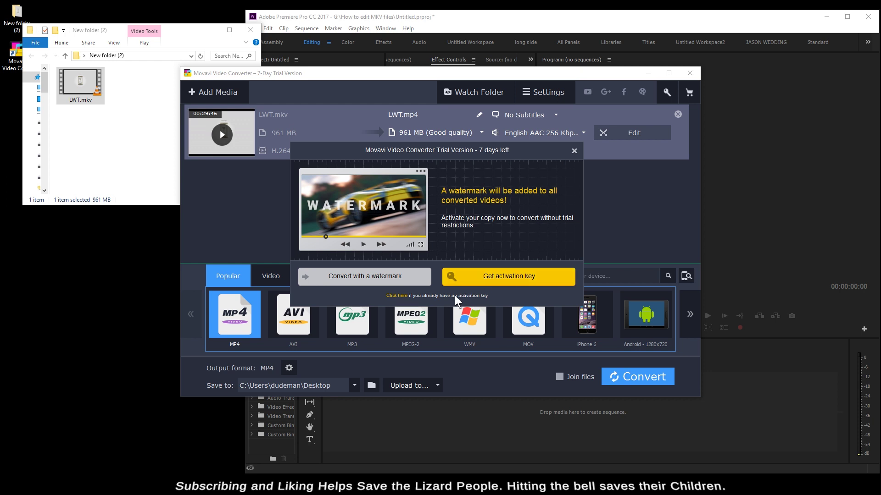
left_click(404, 276)
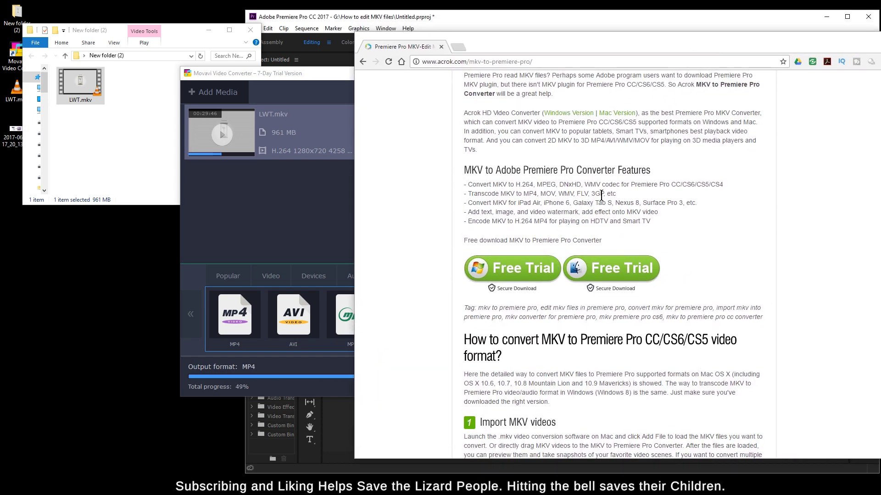
left_click(507, 268)
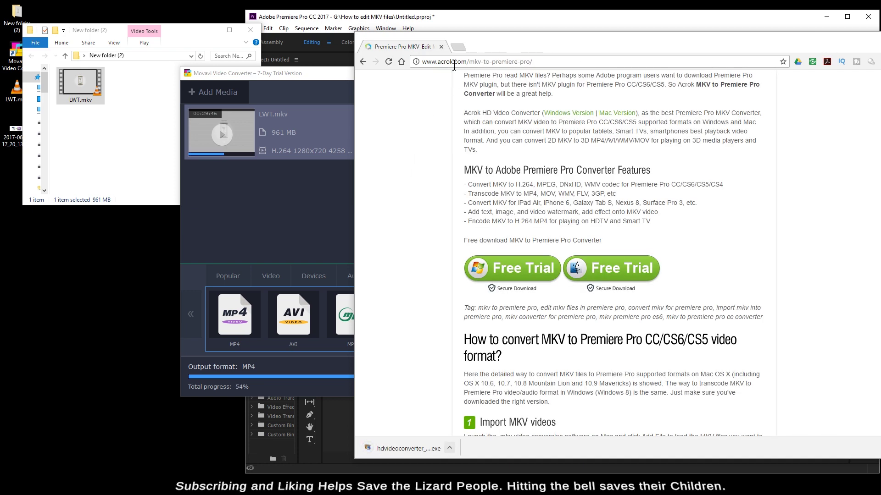
left_click_drag(436, 65, 445, 65)
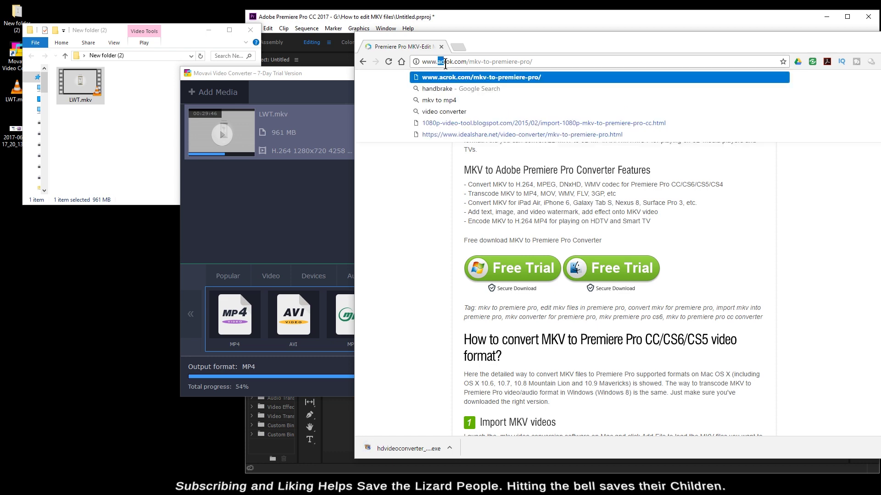
left_click(431, 186)
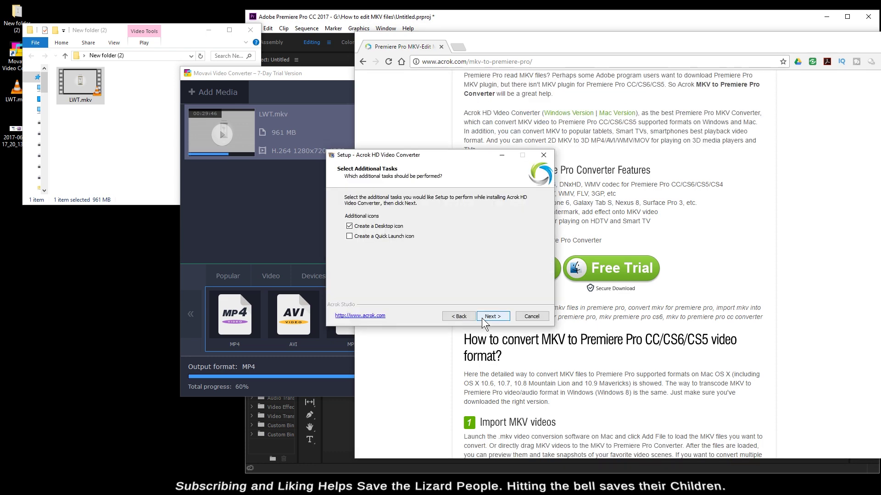
- Install Acrok HD Video Converter with a Desktop icon and finish the setup with the application set to launch
left_click(482, 318)
left_click(481, 317)
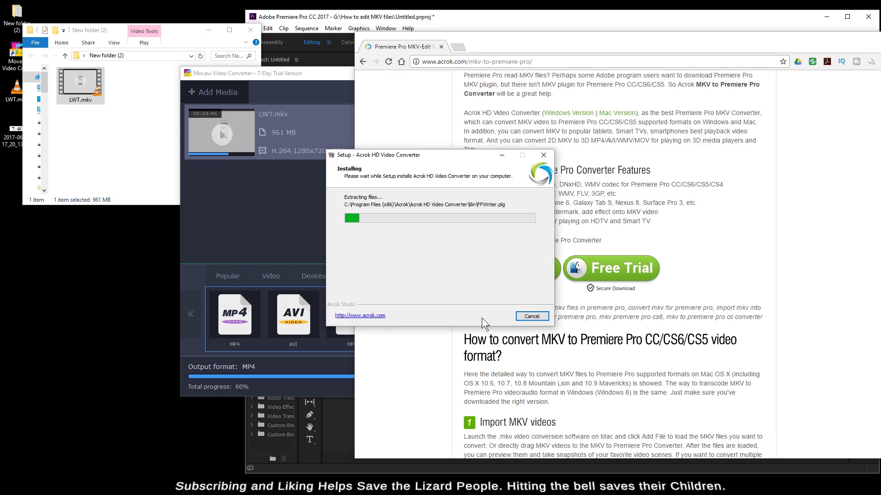
left_click(873, 306)
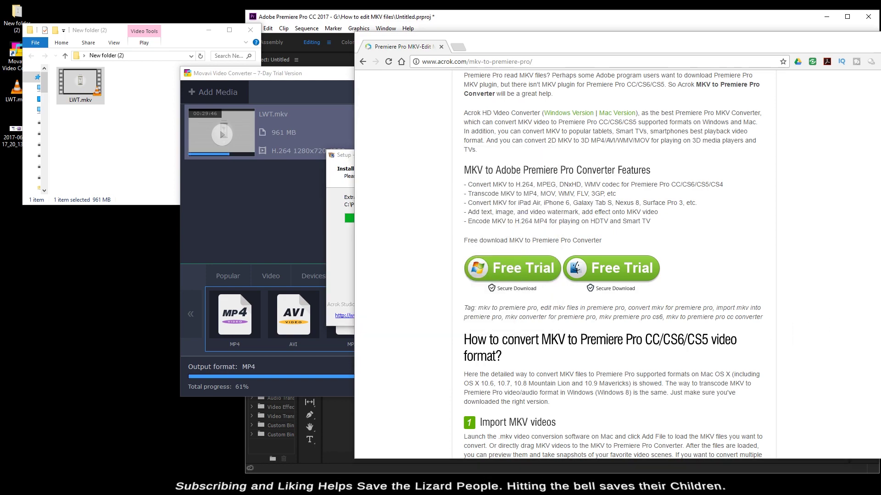
scroll(874, 306, "down", 7)
scroll(874, 306, "down", 16)
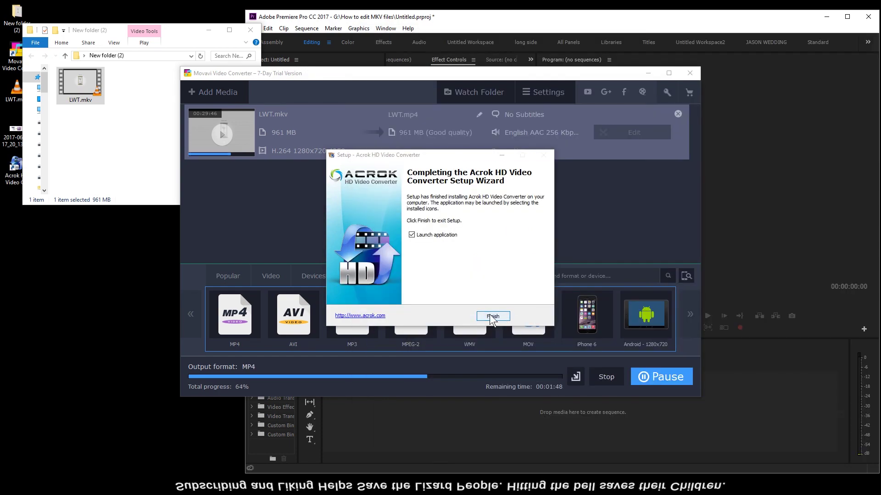
left_click(488, 315)
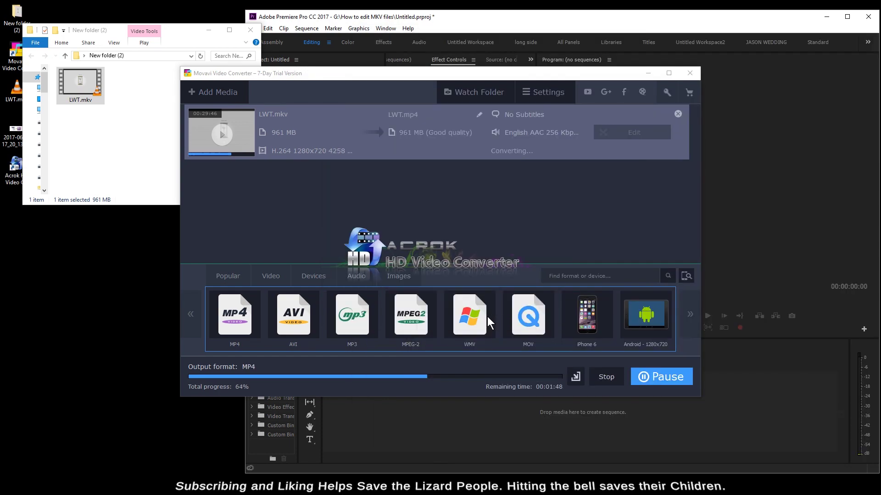
- Arrange the Acrok and Movavi windows side by side and add LWT.mkv to Acrok HD Video Converter
left_click_drag(411, 89, 599, 194)
left_click_drag(552, 92, 454, 137)
left_click(662, 205)
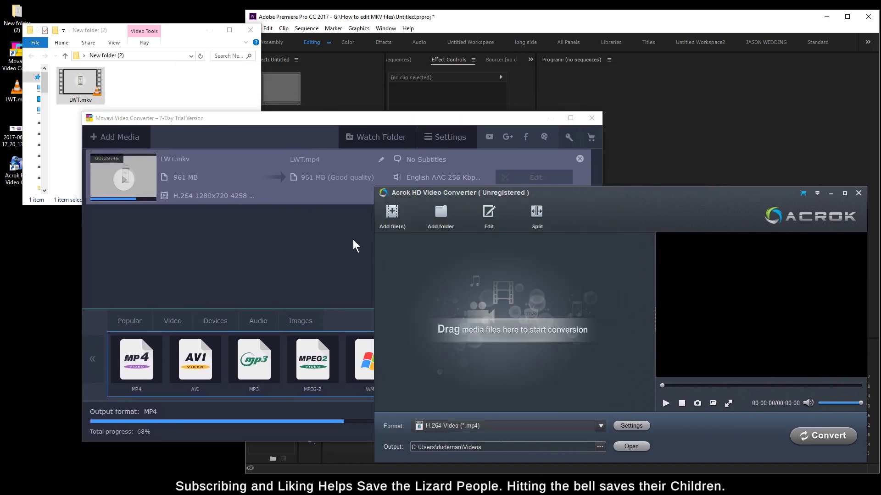
left_click(78, 83)
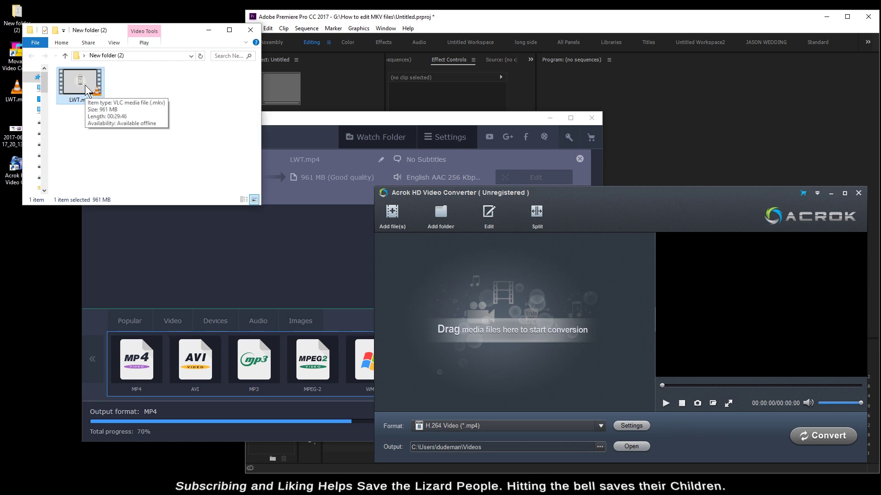
left_click_drag(85, 84, 489, 303)
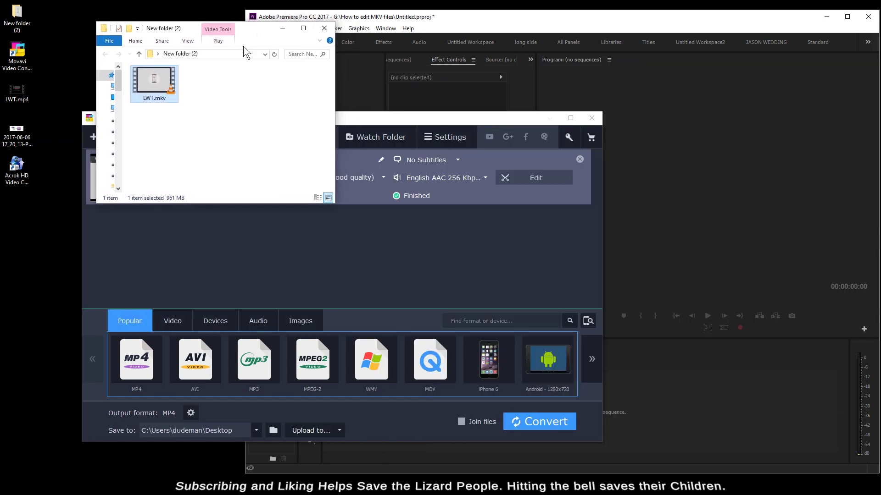
- Try to open Movavi's converted LWT.mp4 from the desktop in VLC and agree to send the crash report
left_click(16, 94)
double_click(16, 92)
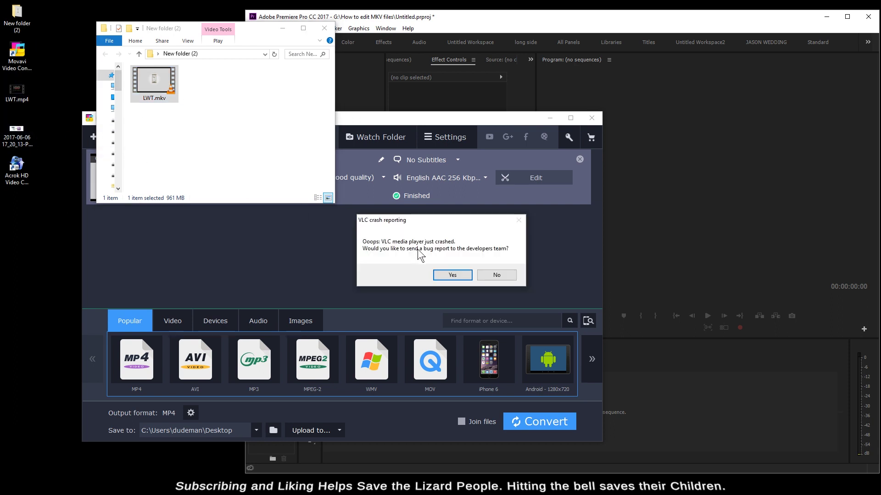
left_click(453, 275)
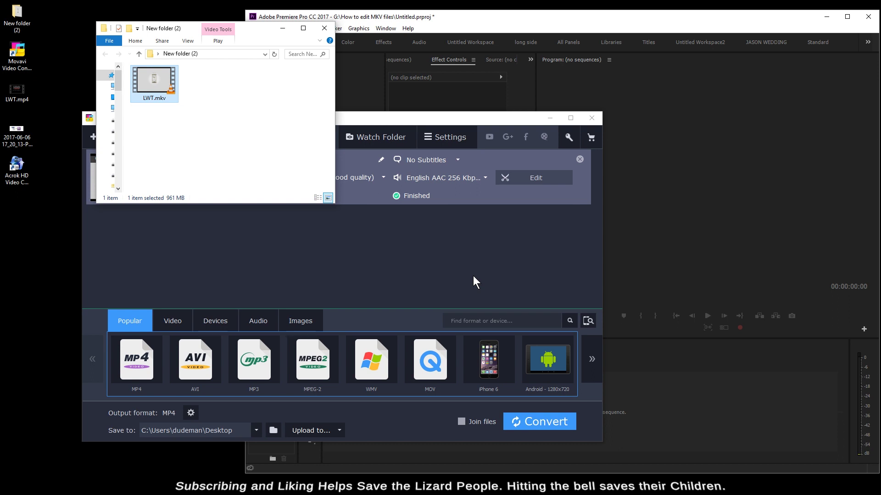
left_click(748, 486)
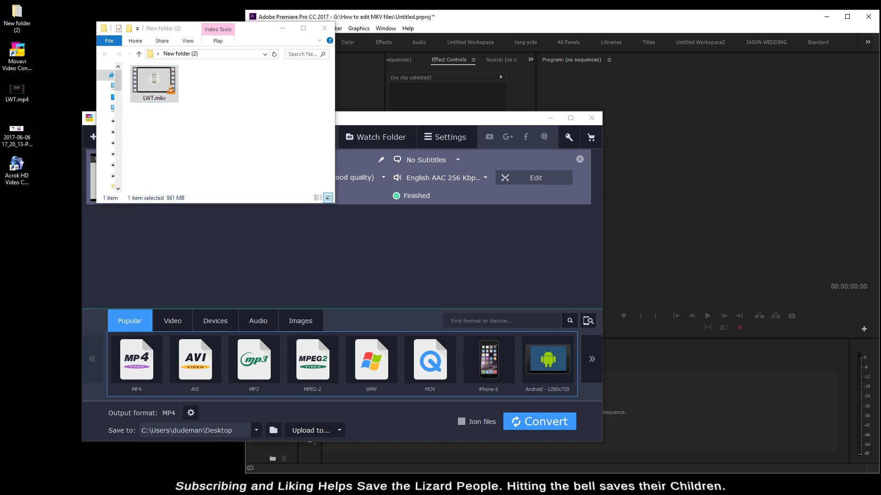
- Open LWT.mp4 in VLC, play it from about 13:16 to check the audio sync and close the player
left_click(20, 99)
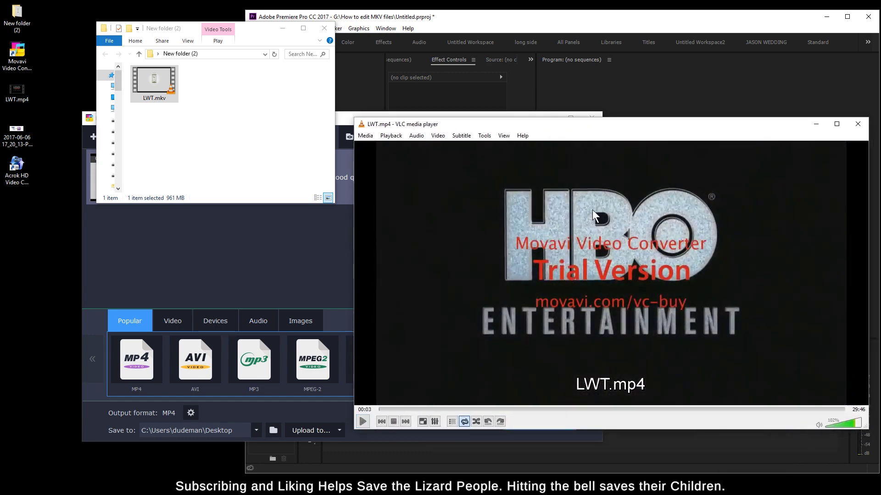
left_click(585, 410)
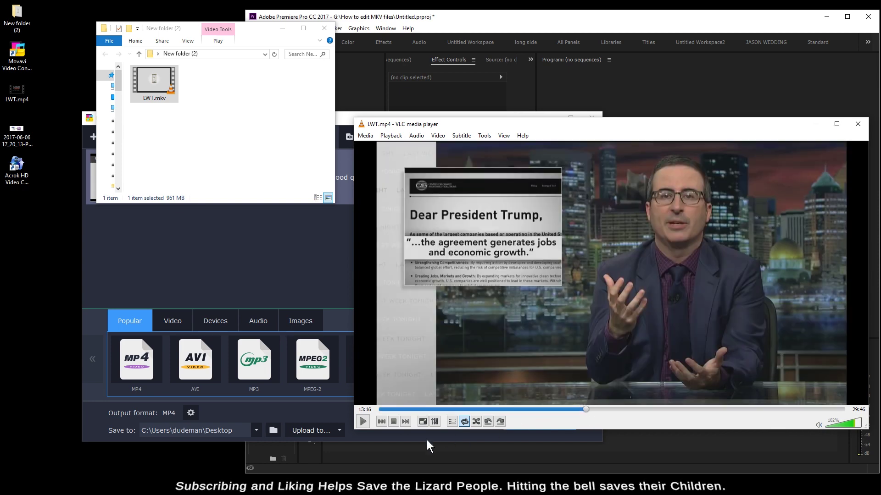
left_click(362, 421)
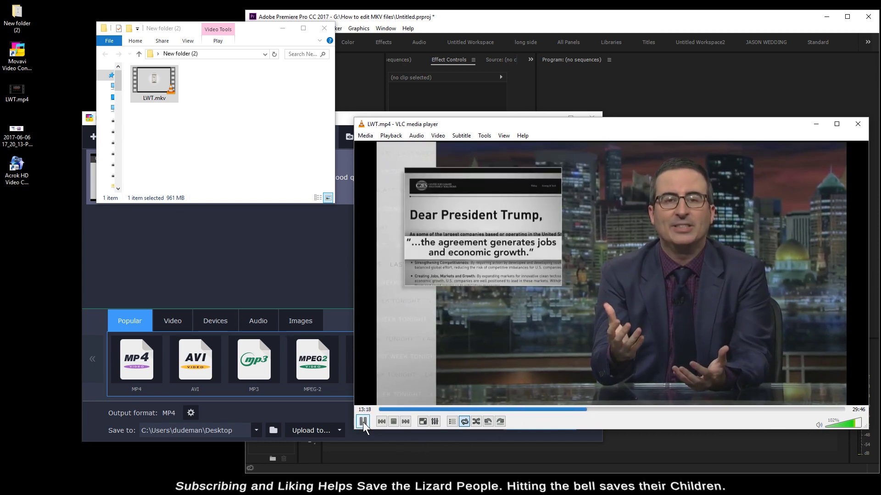
left_click(362, 421)
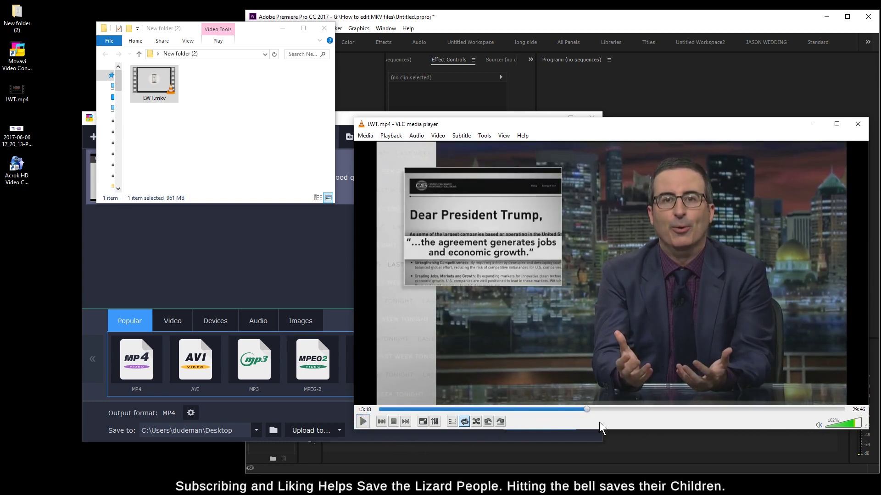
left_click(857, 124)
- Scrub through LWT.mp4 to about 26:41 to inspect the trial watermark, close VLC and bring the Movavi Video Converter window forward
left_click(335, 424)
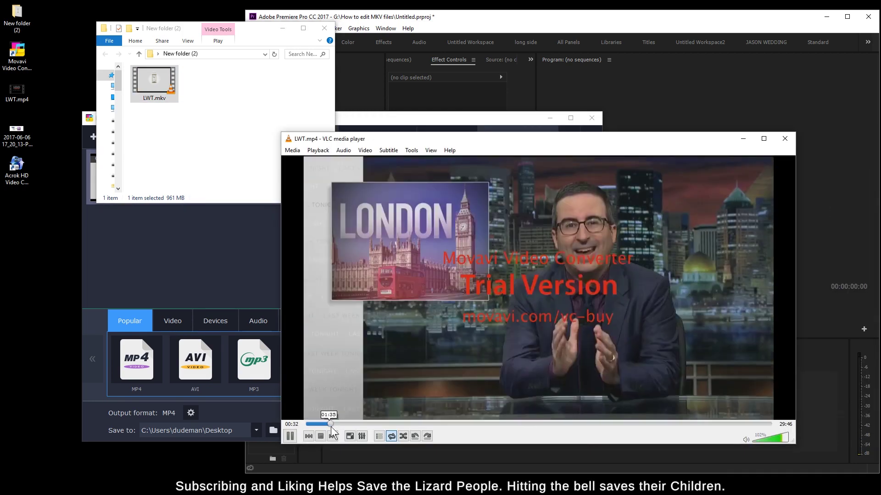
left_click_drag(335, 427, 722, 431)
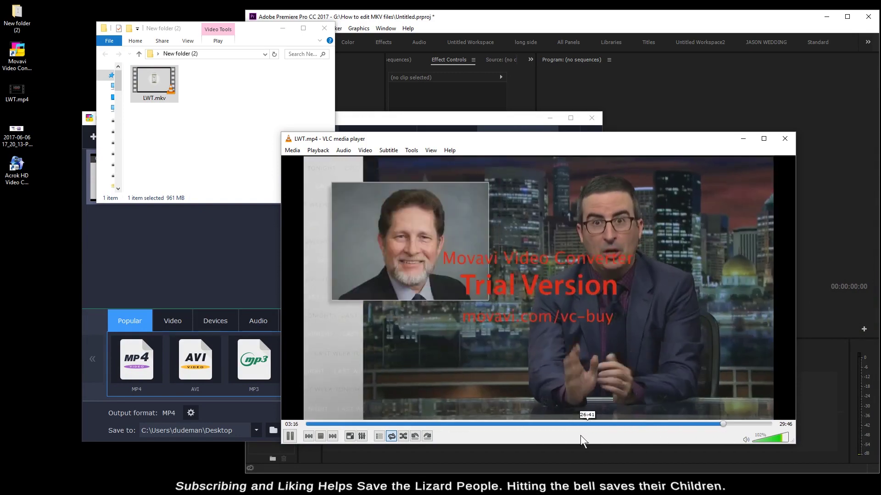
left_click(785, 138)
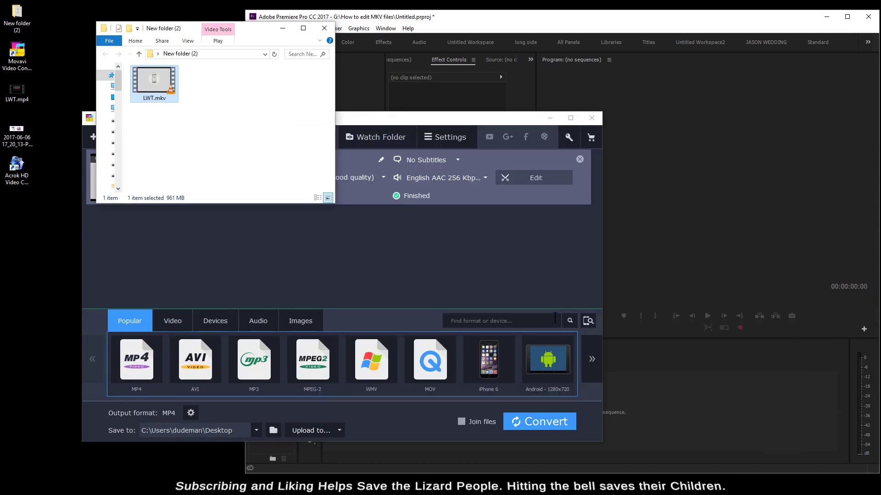
left_click(458, 119)
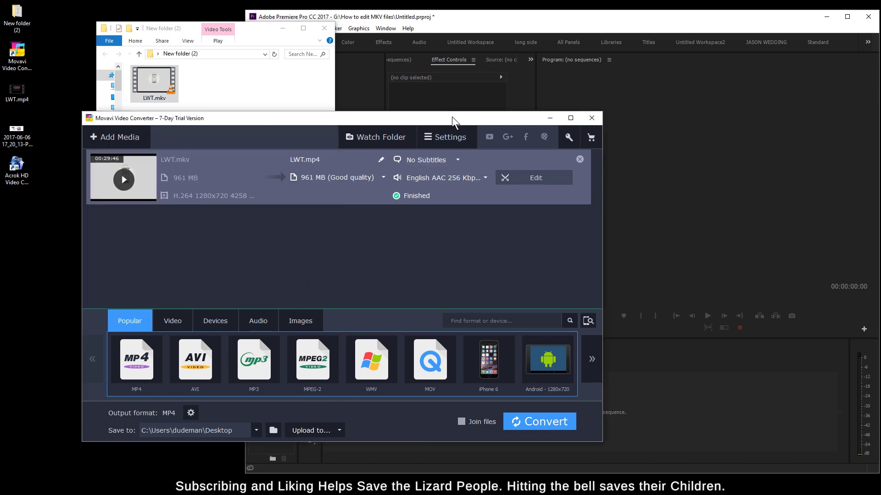
left_click_drag(458, 119, 520, 124)
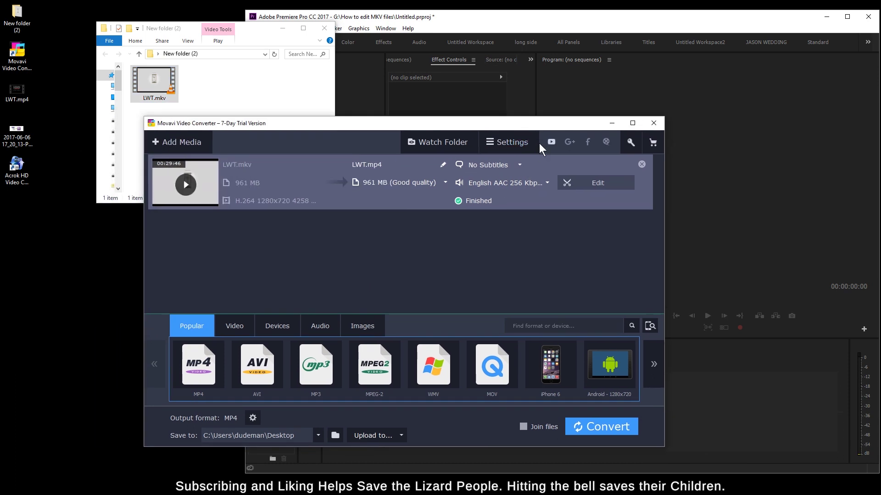
- Close Movavi Video Converter and add LWT.mkv from New folder (2) to Acrok HD Video Converter
left_click(654, 123)
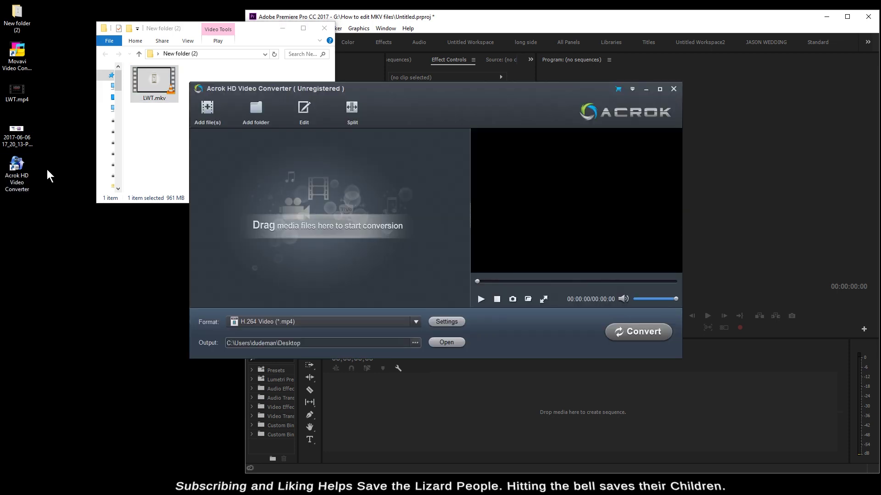
left_click_drag(154, 83, 322, 190)
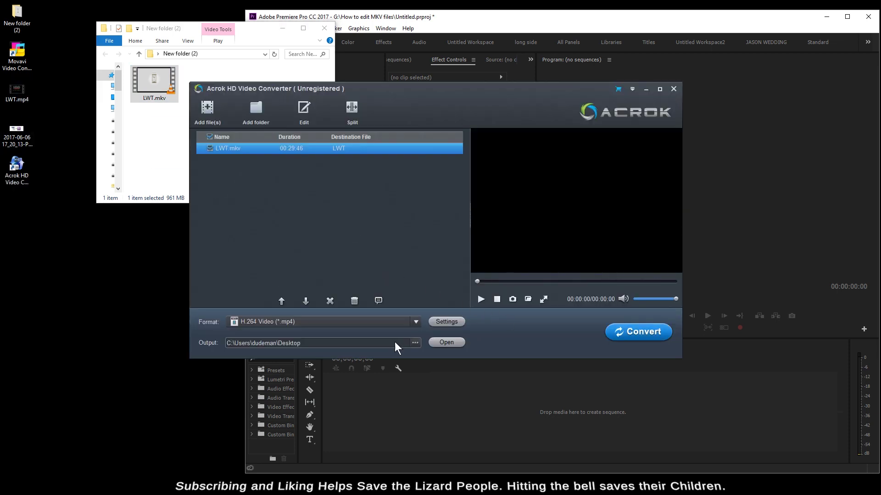
- Bring up Acrok's trial limitations by starting the conversion, check the price on its purchase page and dismiss the trial notice
left_click(648, 333)
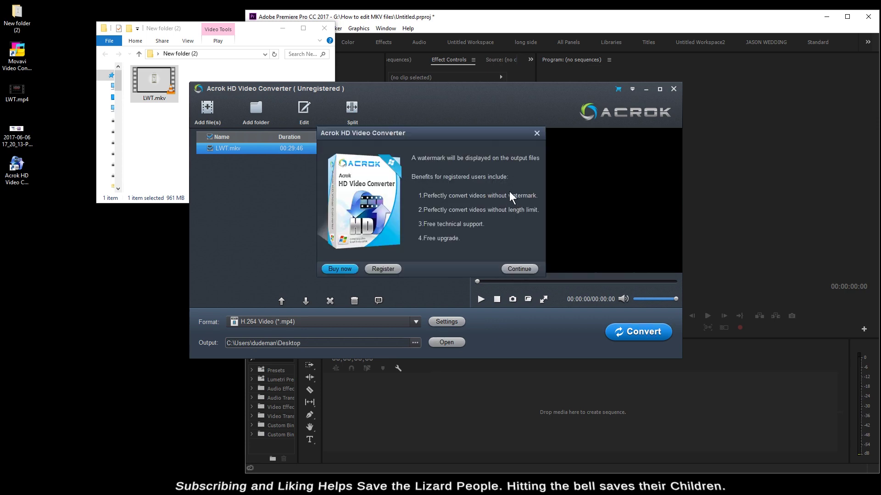
left_click_drag(460, 134, 518, 140)
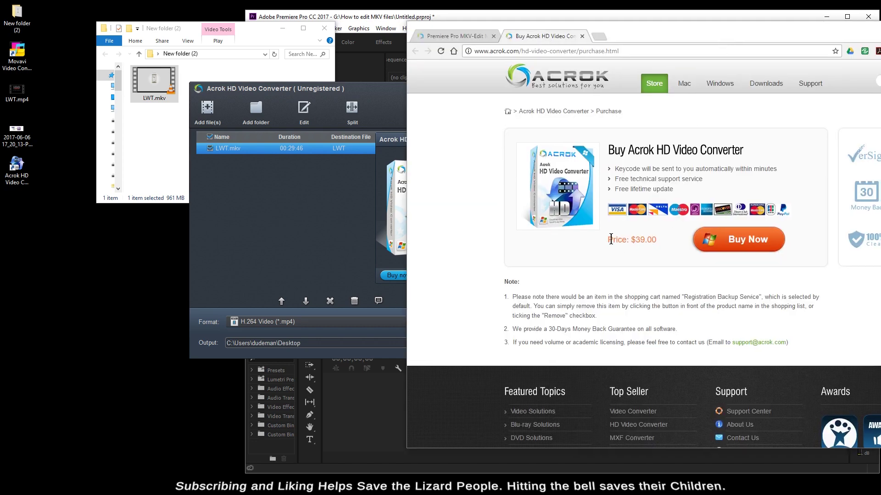
left_click_drag(609, 239, 668, 254)
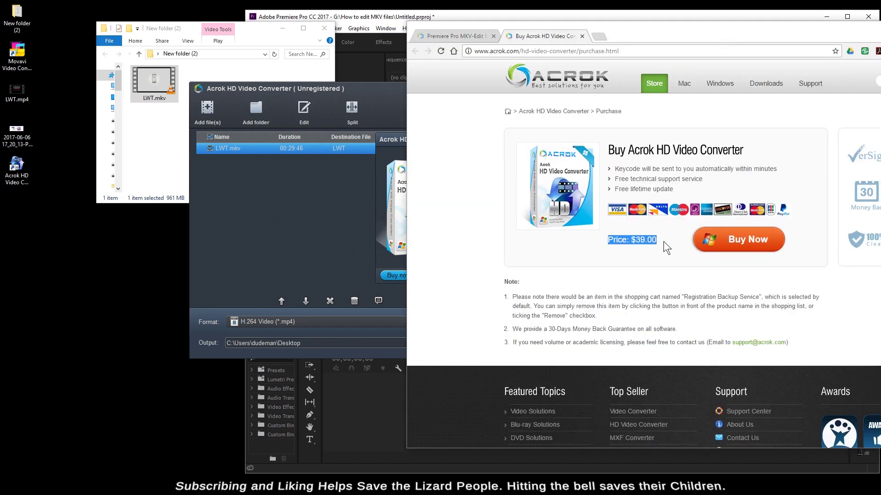
key("alt+Tab")
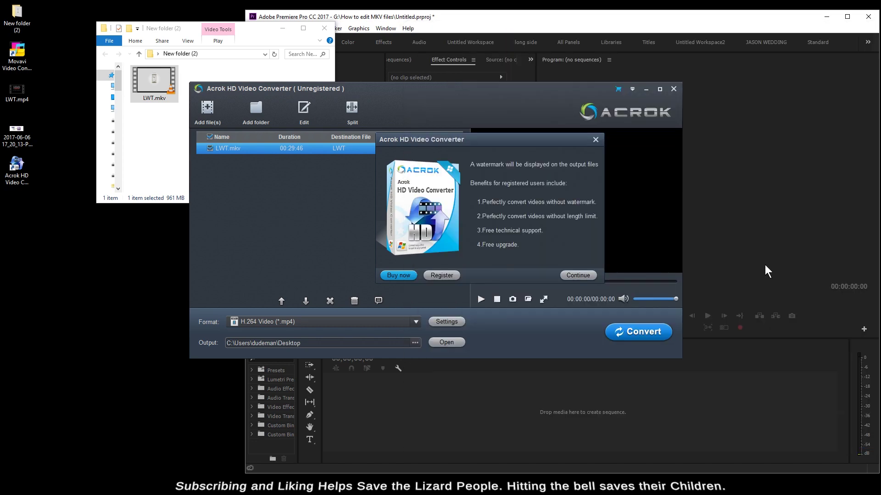
left_click(596, 139)
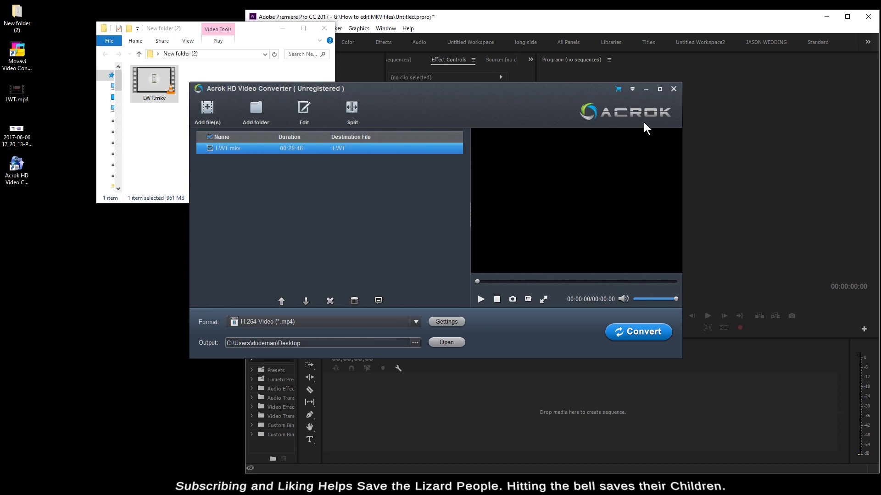
left_click_drag(494, 91, 522, 148)
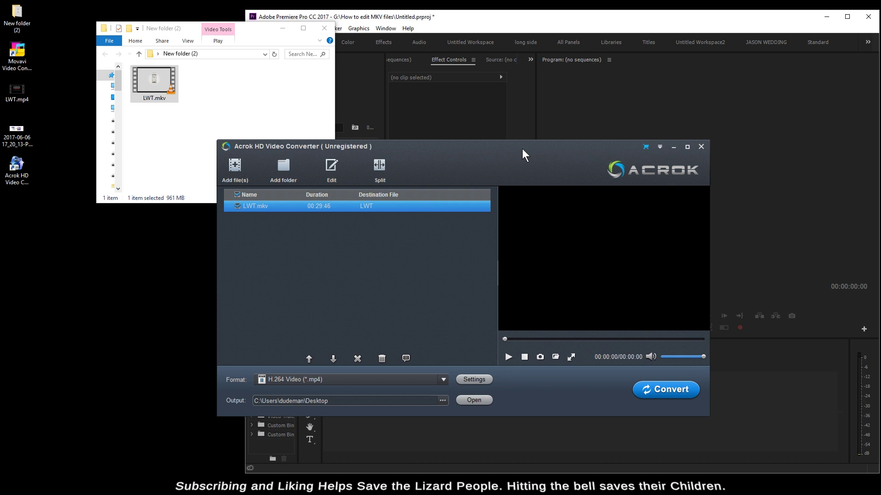
left_click_drag(522, 149, 507, 167)
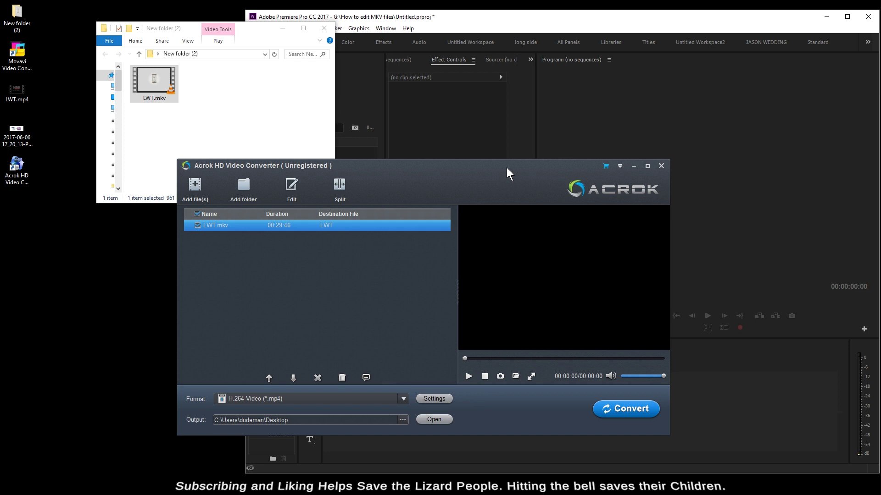
left_click_drag(507, 167, 502, 183)
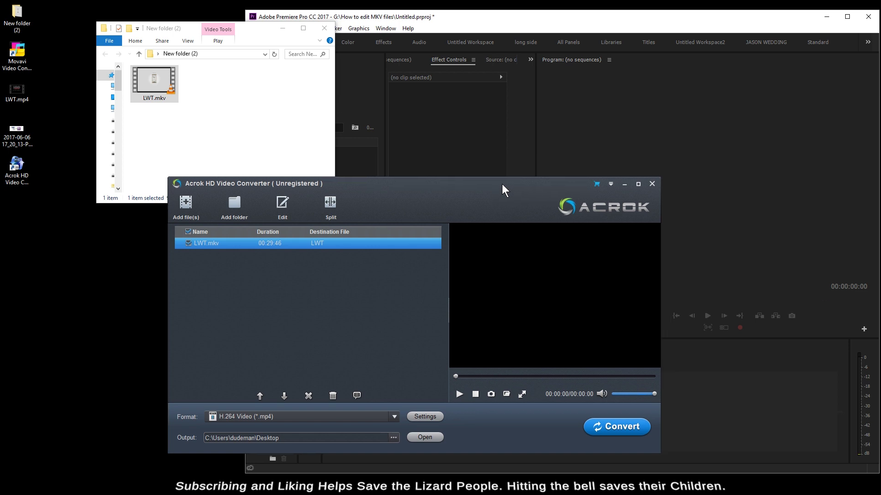